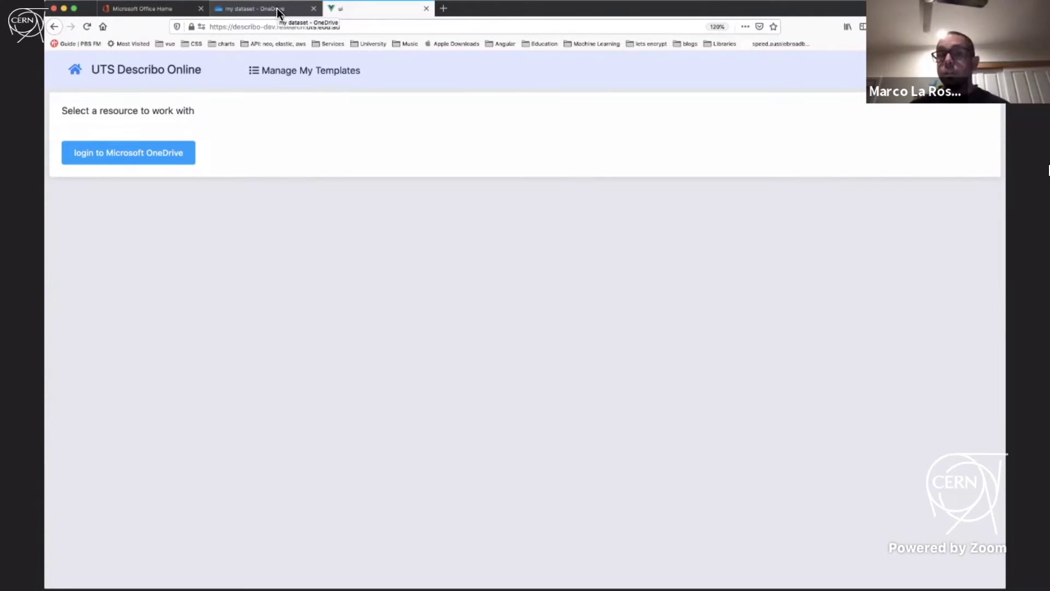
Switch to OneDrive and view the four photos in the my dataset folder one after another, closing the preview
click(277, 8)
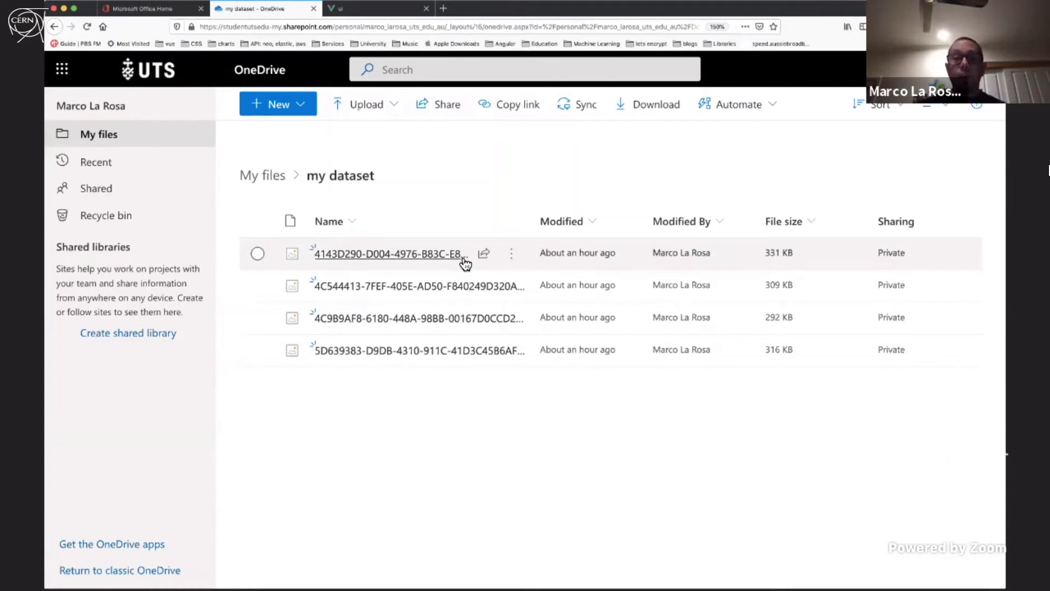
mouse_move(461, 257)
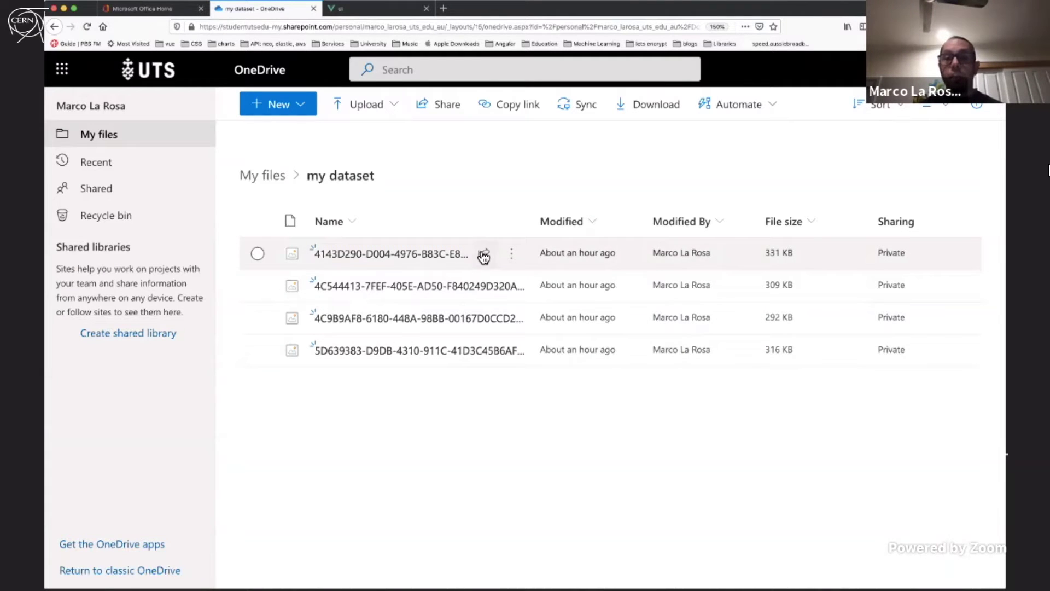
click(447, 248)
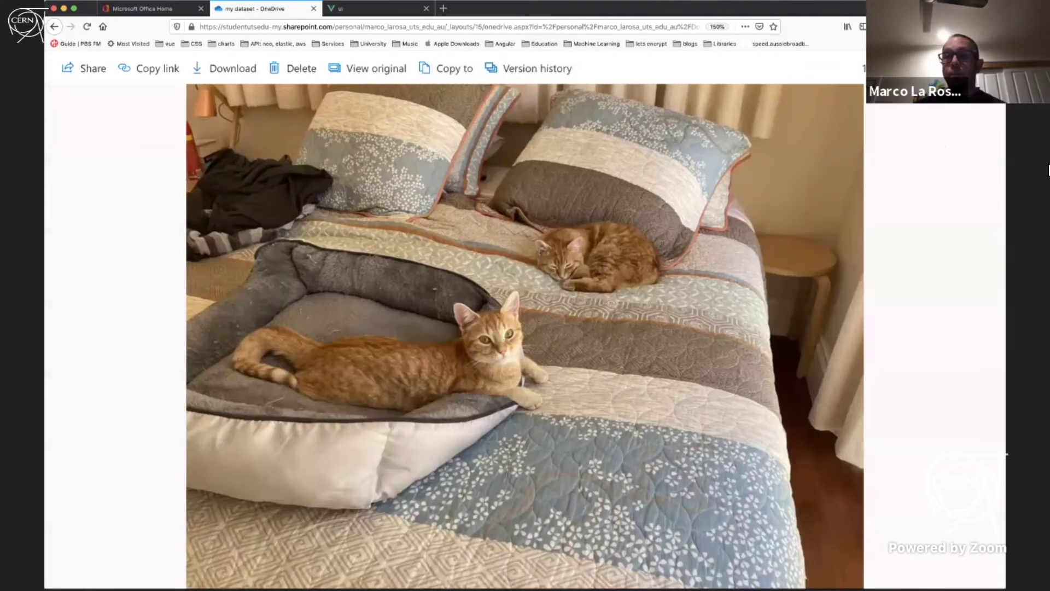
key(Right)
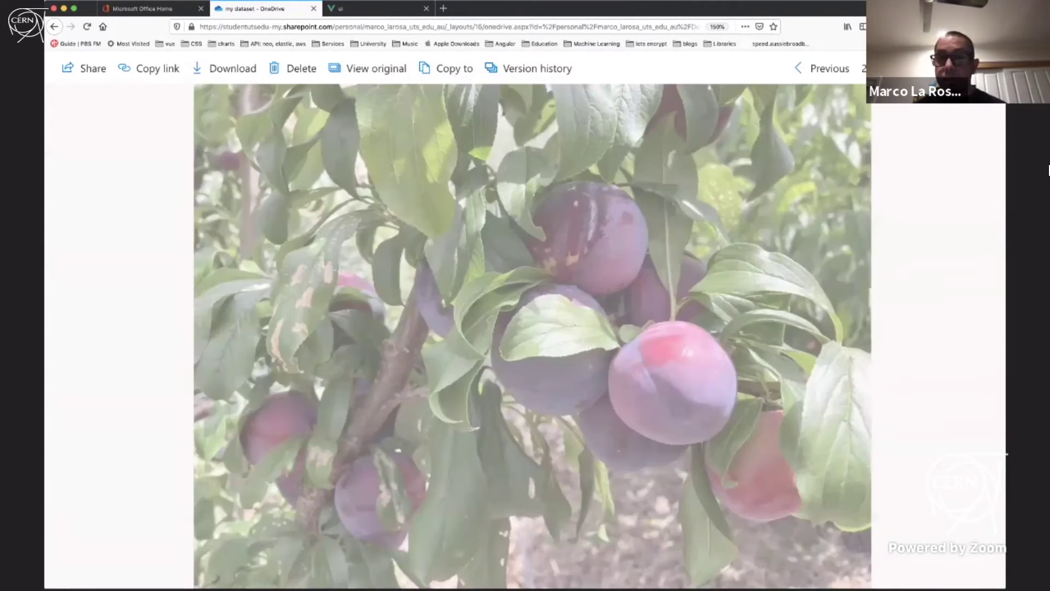
key(Right)
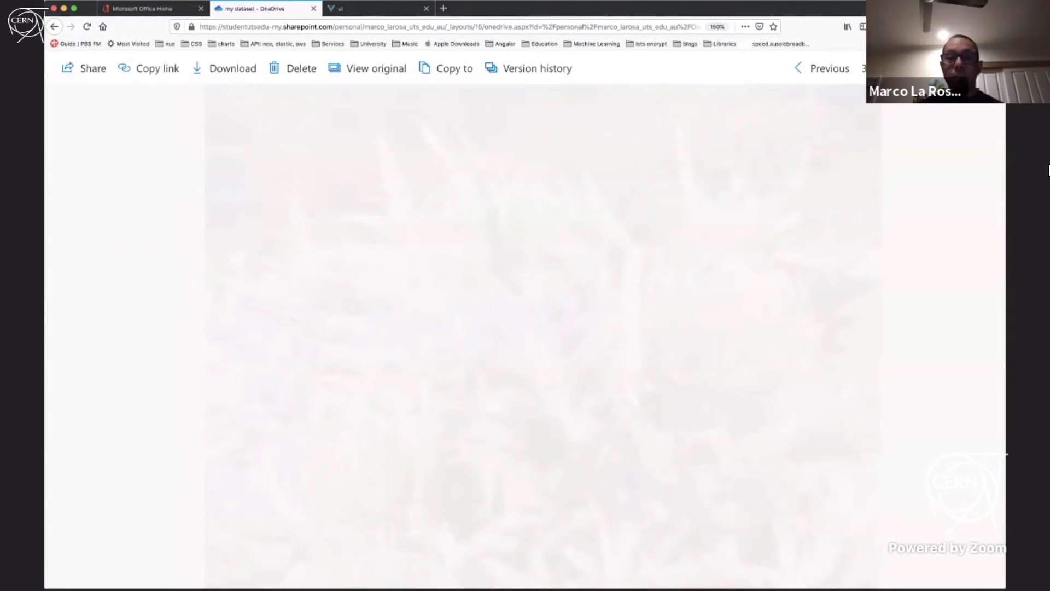
key(Right)
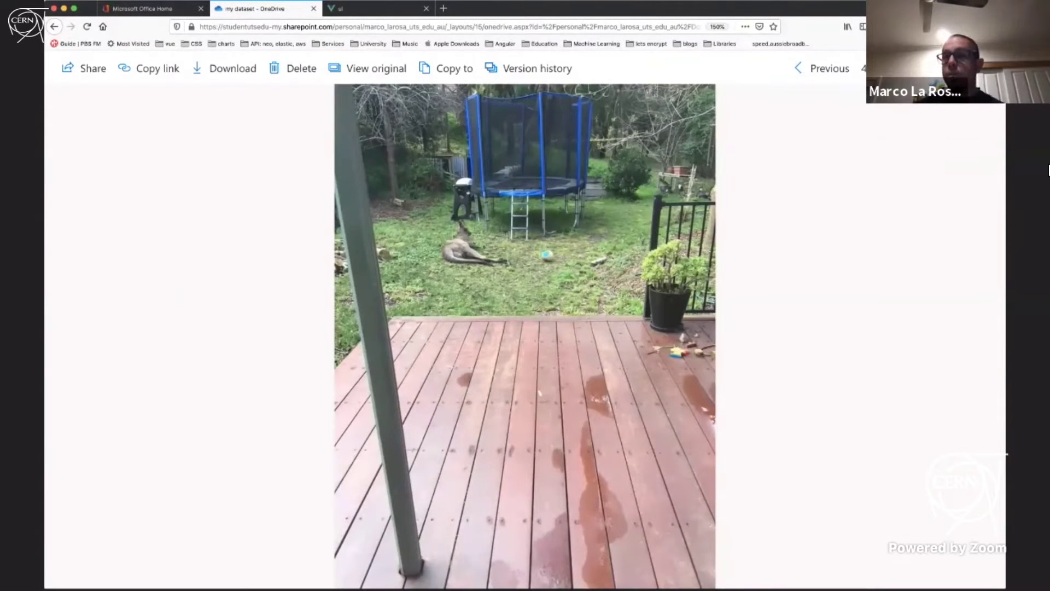
key(Escape)
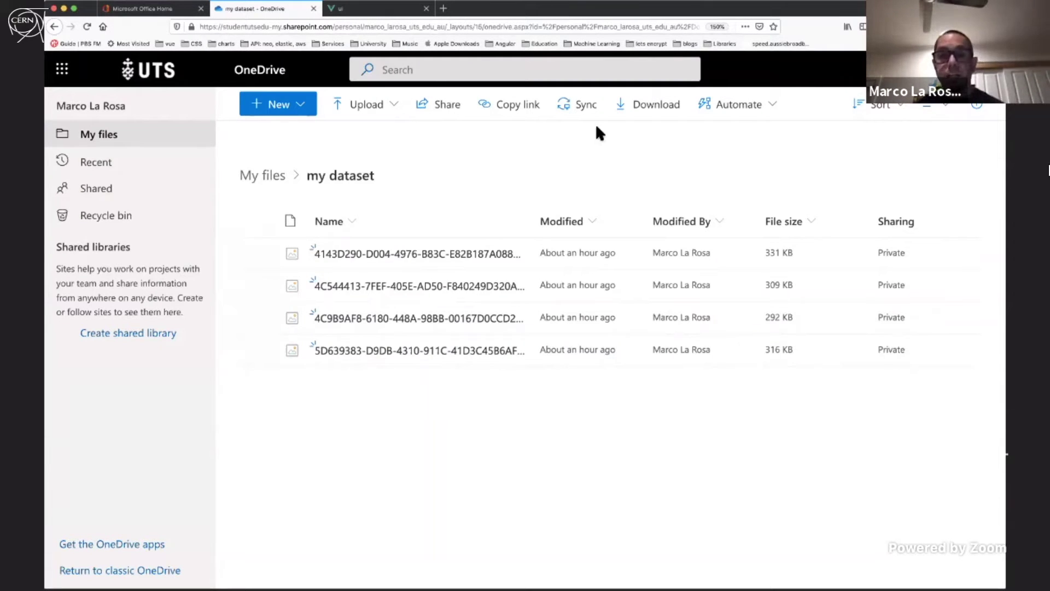
In Describo Online, log in to Microsoft OneDrive and select the my dataset folder to work with
click(345, 10)
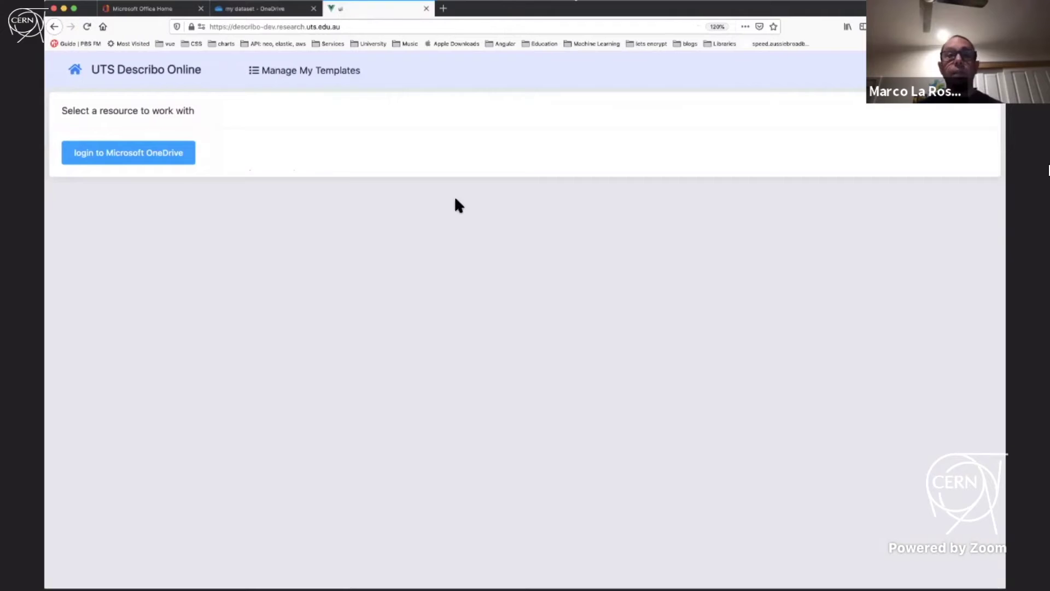
click(140, 166)
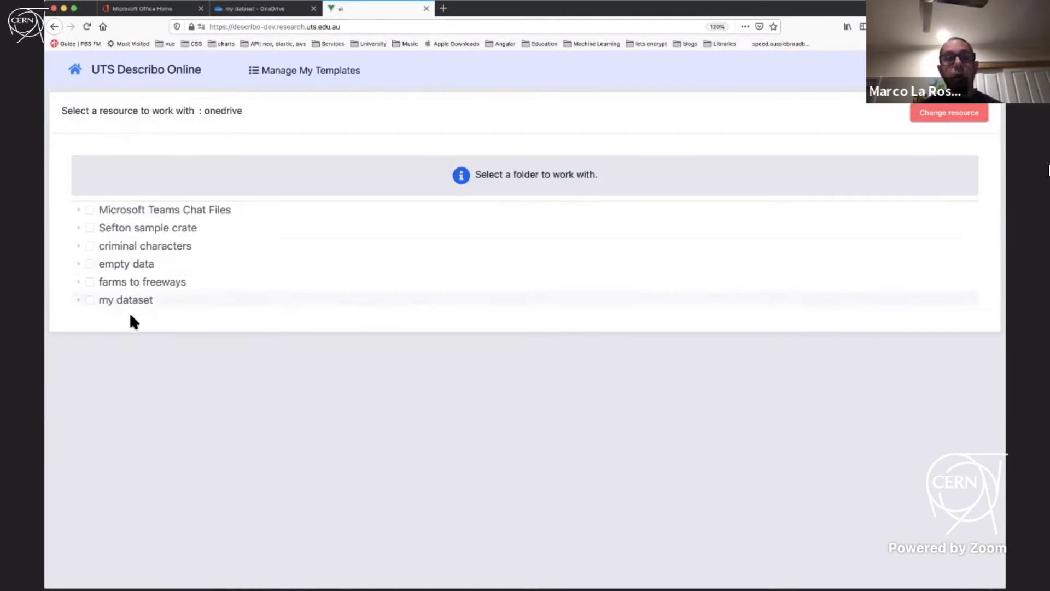
key(super+equal)
key(super+equal)
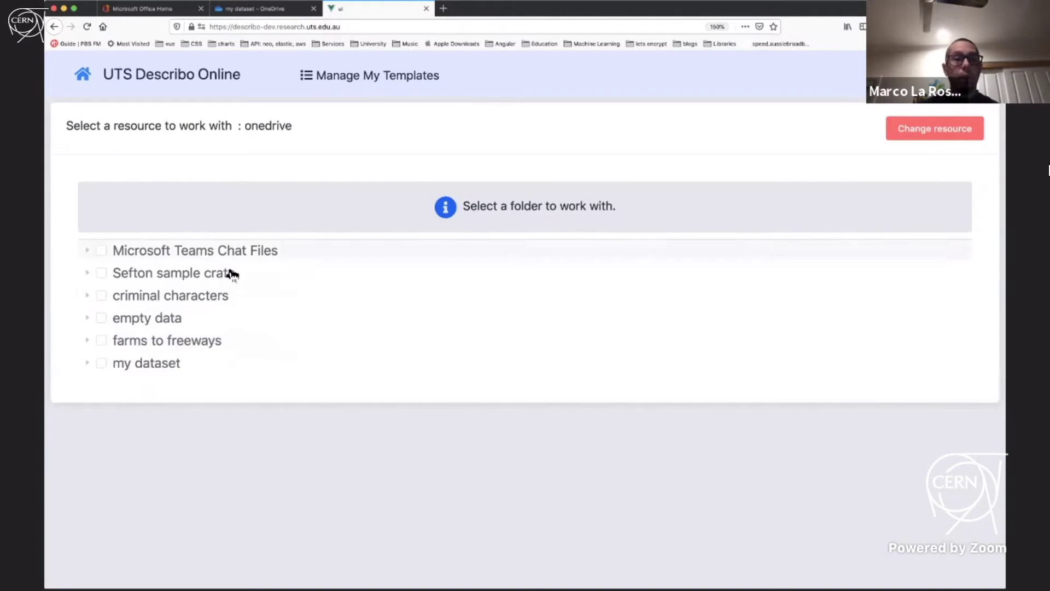
click(160, 342)
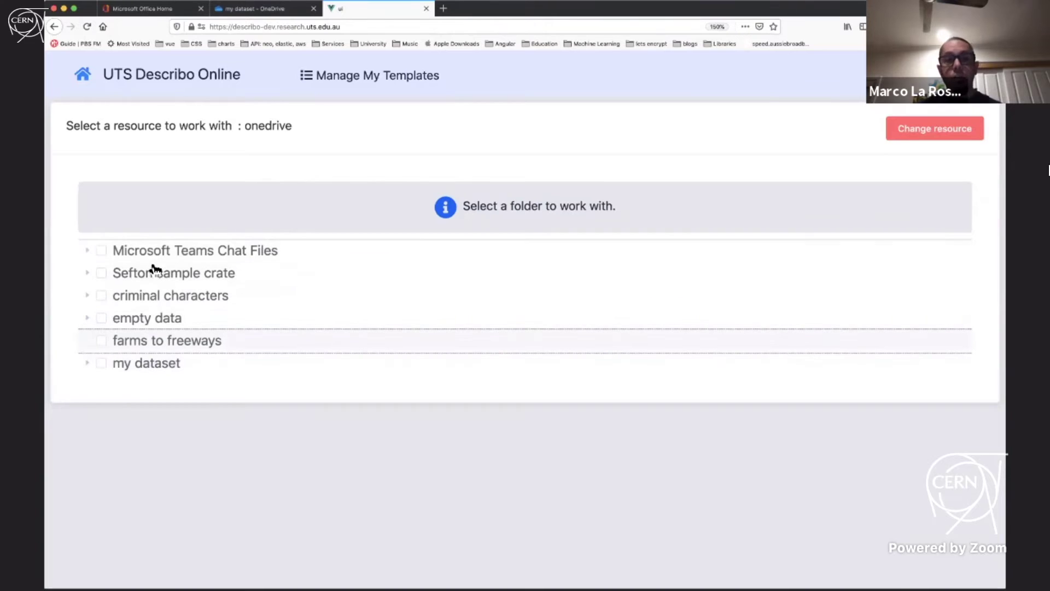
click(141, 363)
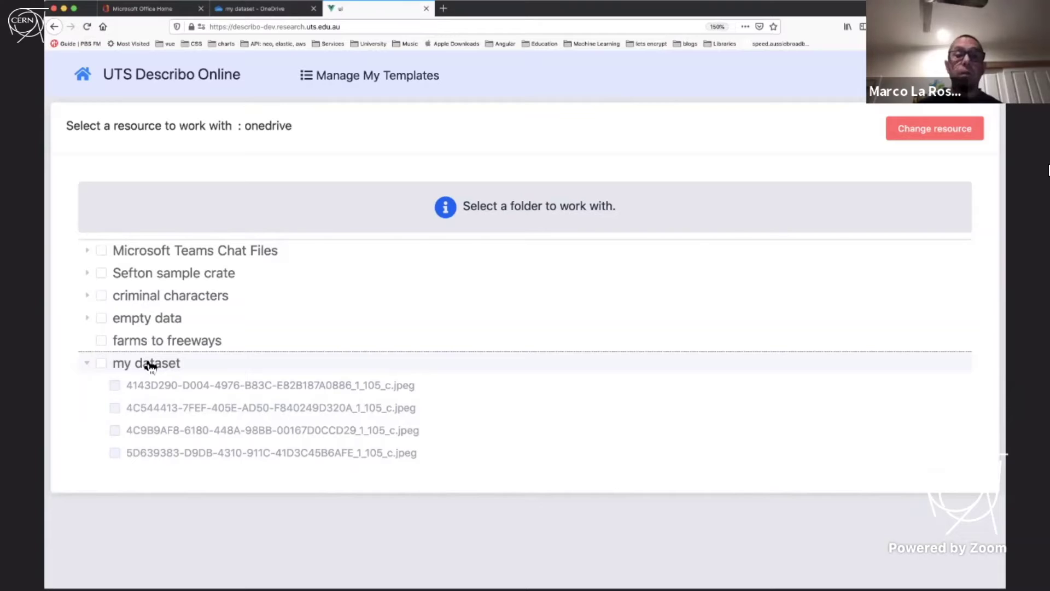
click(103, 364)
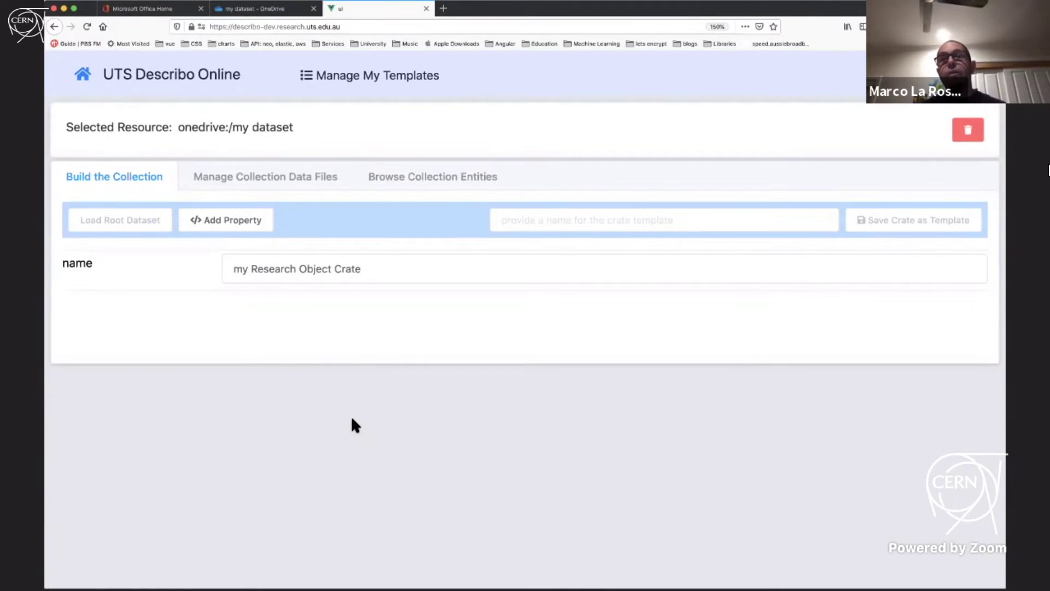
Check OneDrive's my dataset folder for the ro-crate-metadata.json file and return to Describo Online
click(265, 7)
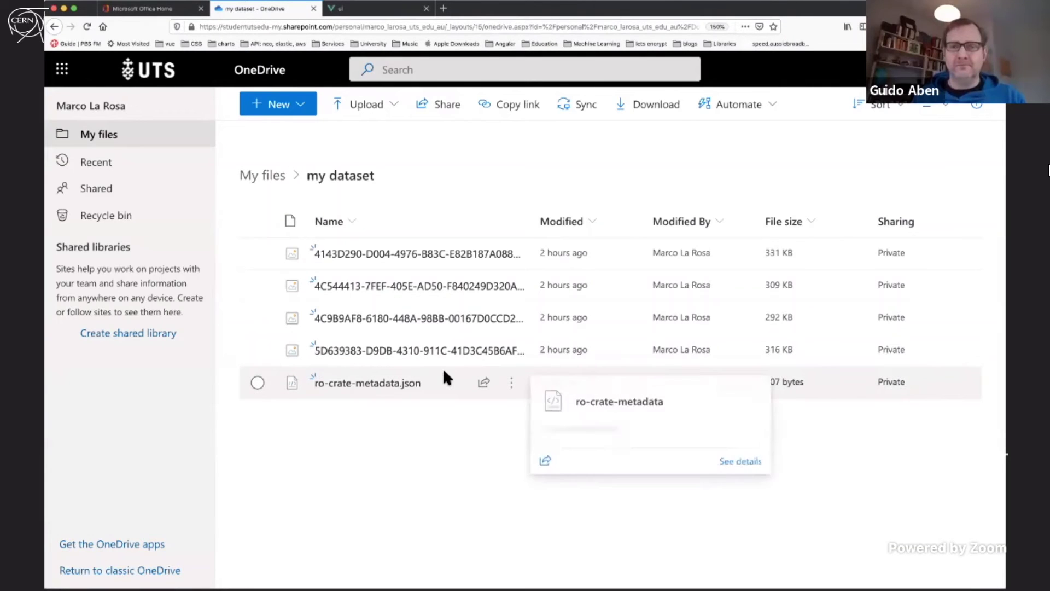
mouse_move(408, 388)
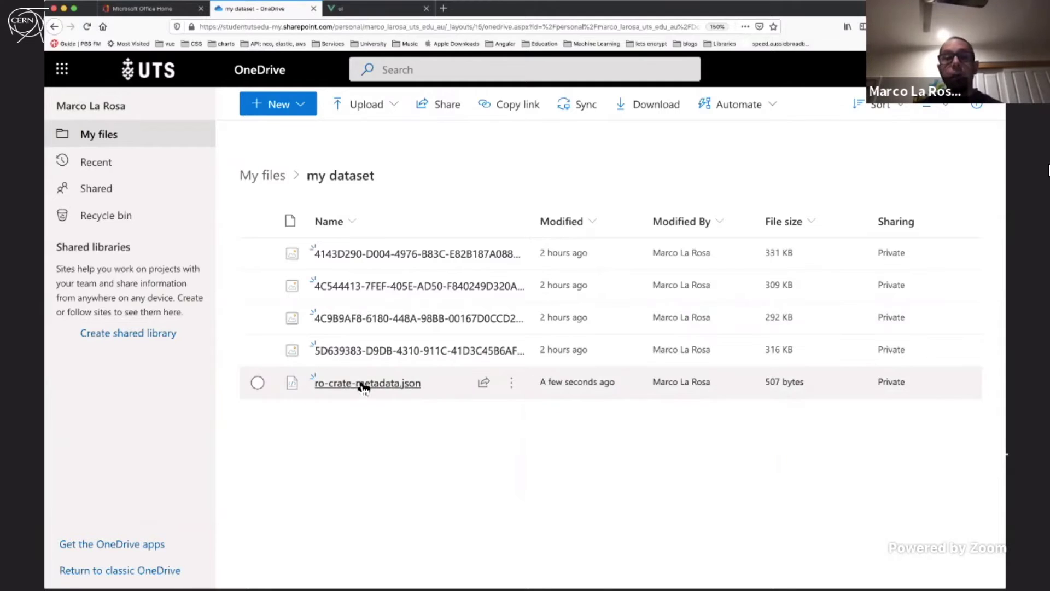
click(370, 9)
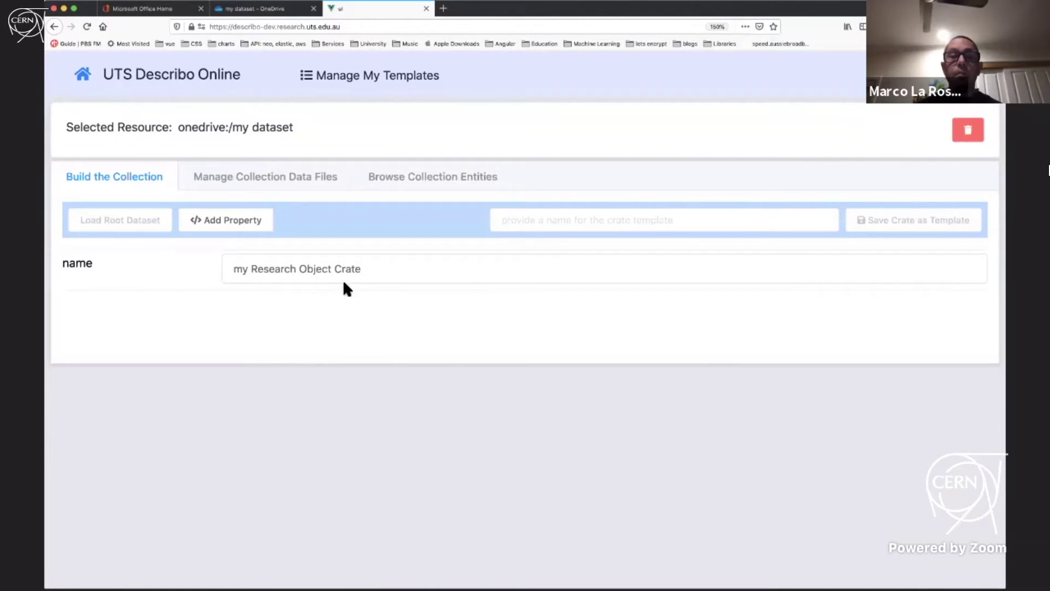
Replace the collection's name with "Photos of animals and plants at home." and save it
click(374, 269)
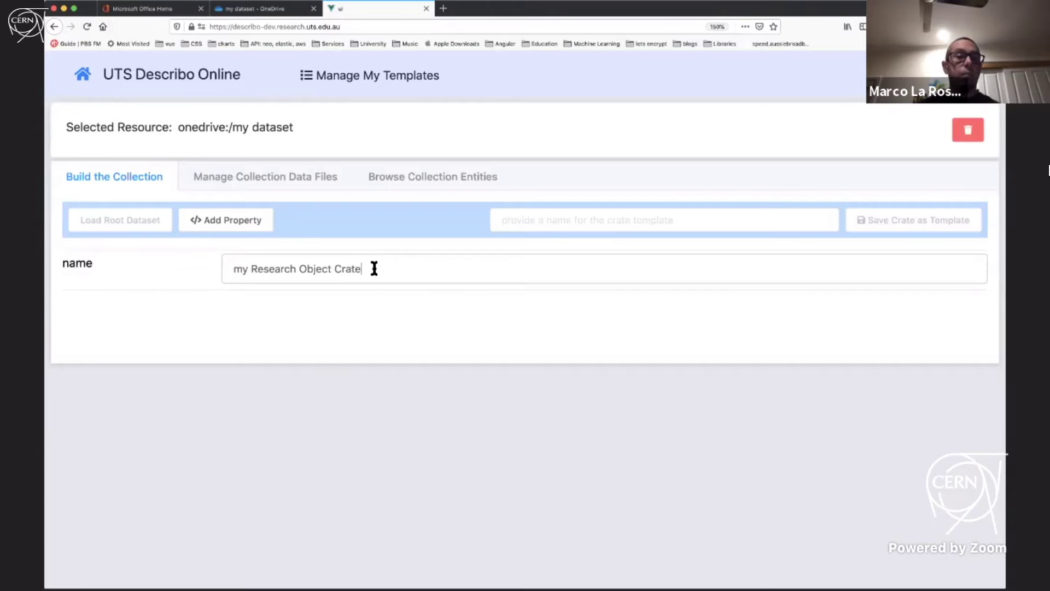
drag(374, 269, 213, 266)
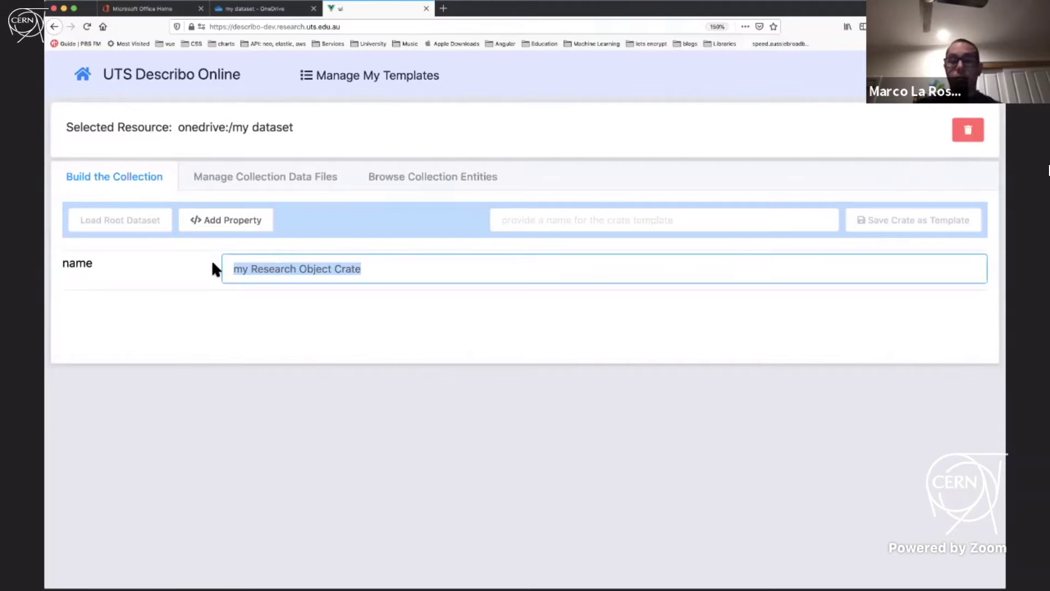
text(Photos of animals and plants at home.)
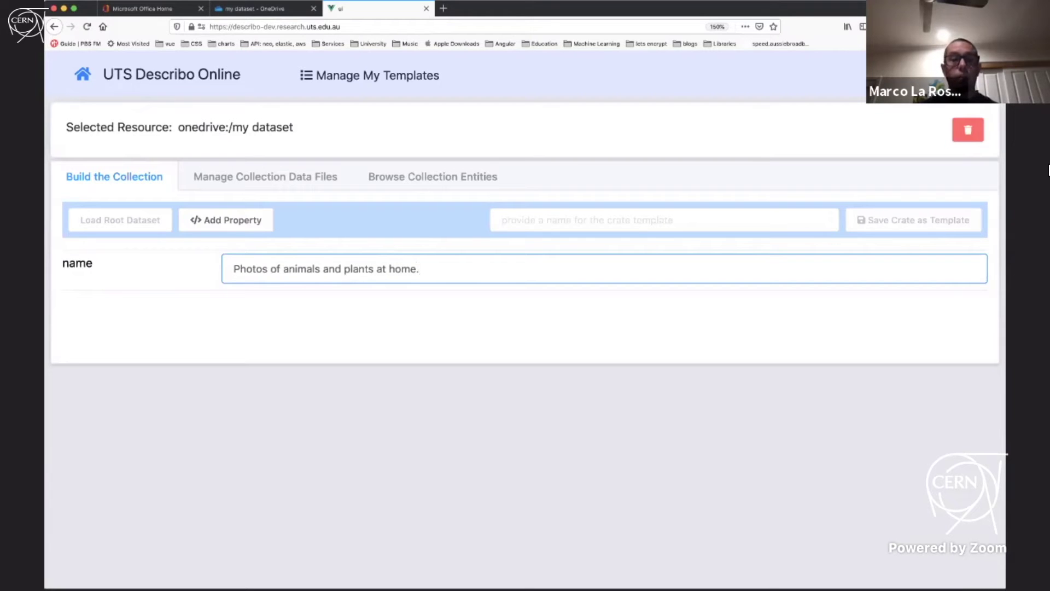
key(Return)
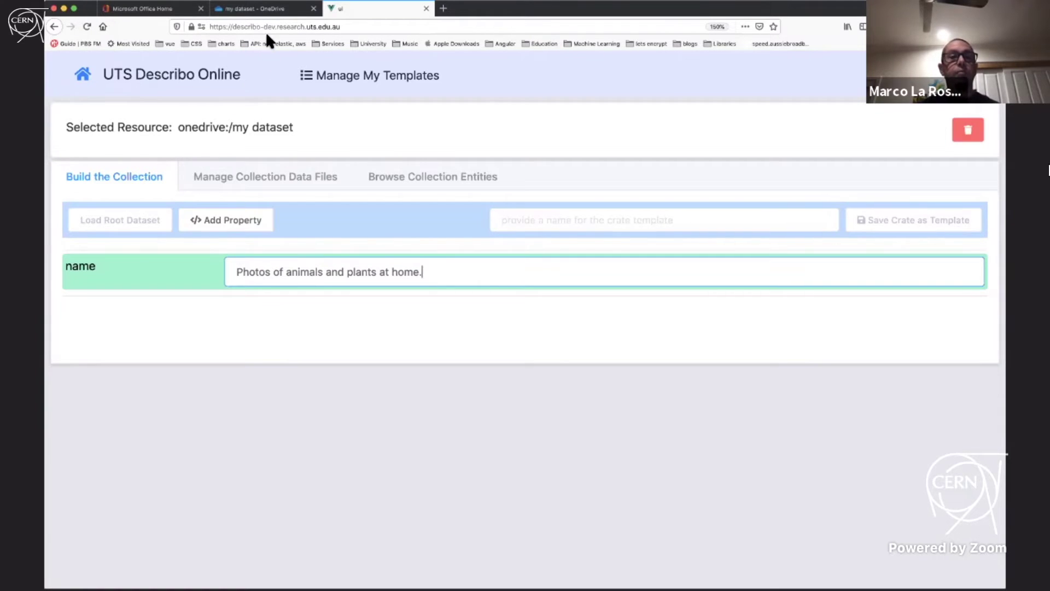
click(261, 10)
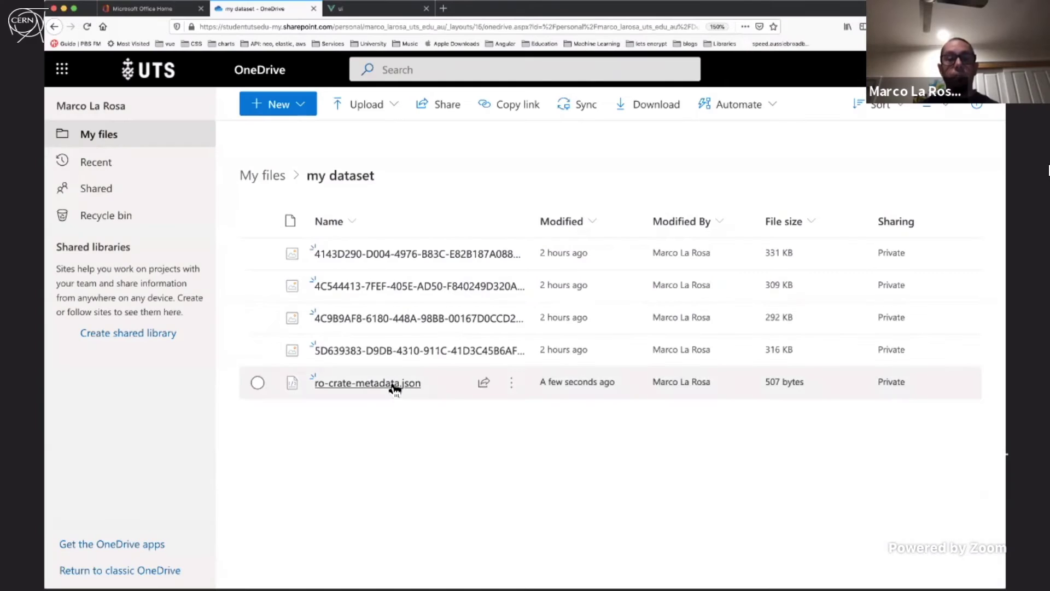
click(392, 385)
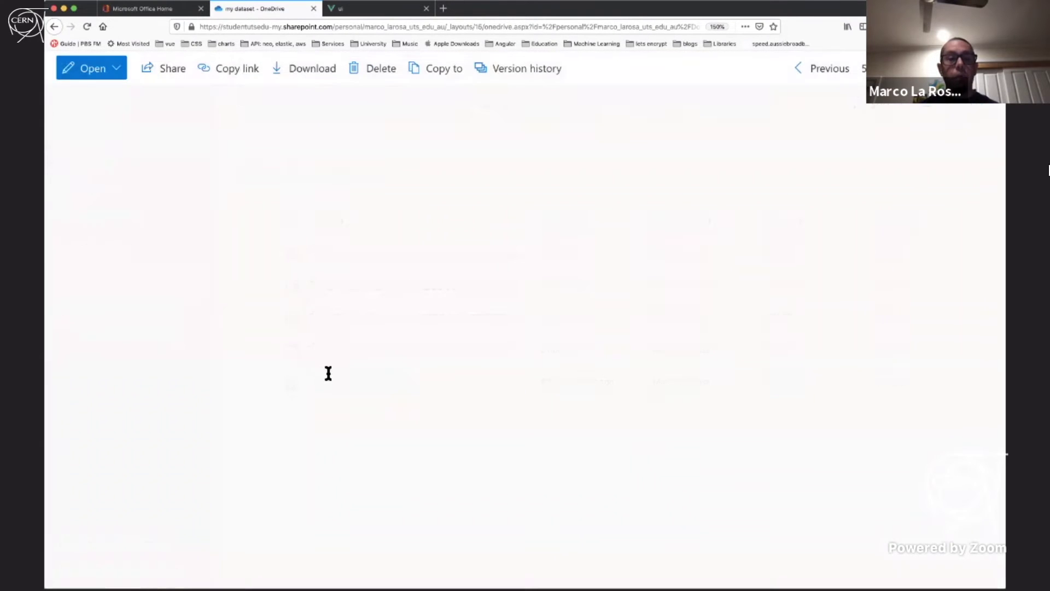
key(super+plus)
key(super+plus)
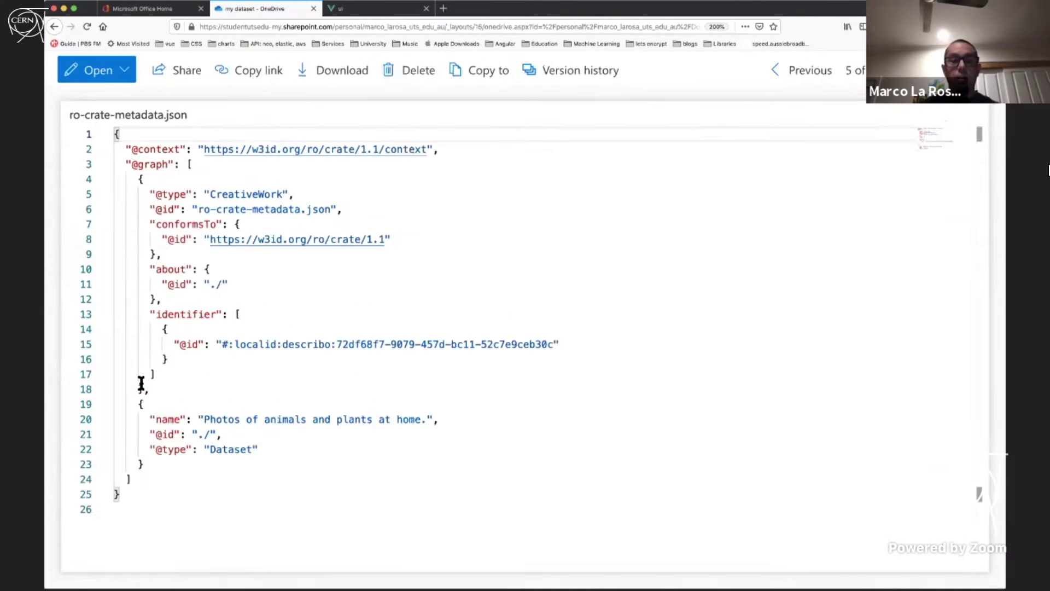
drag(136, 474, 491, 473)
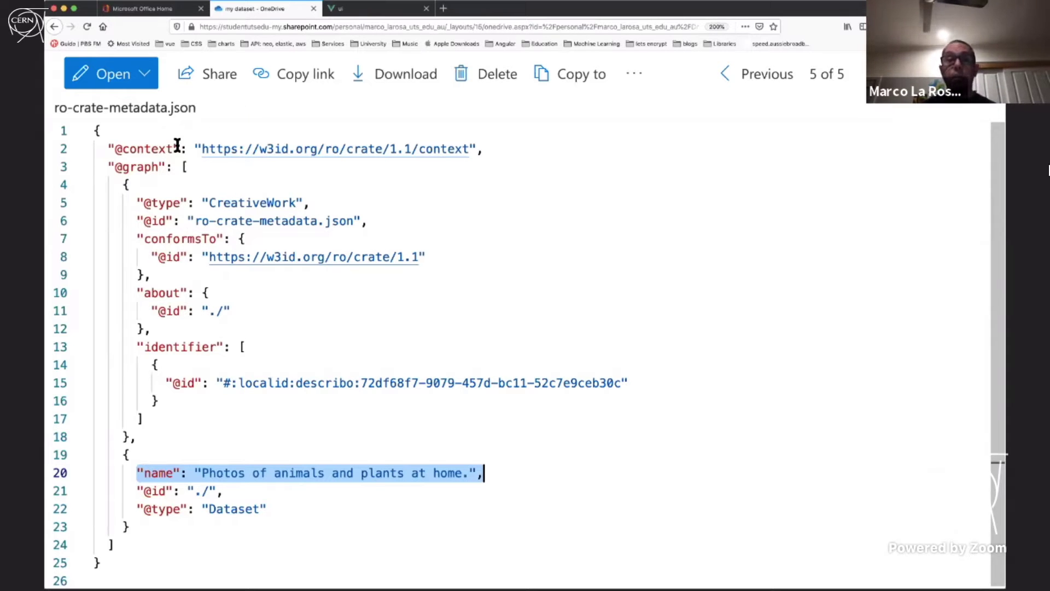
drag(183, 149, 481, 159)
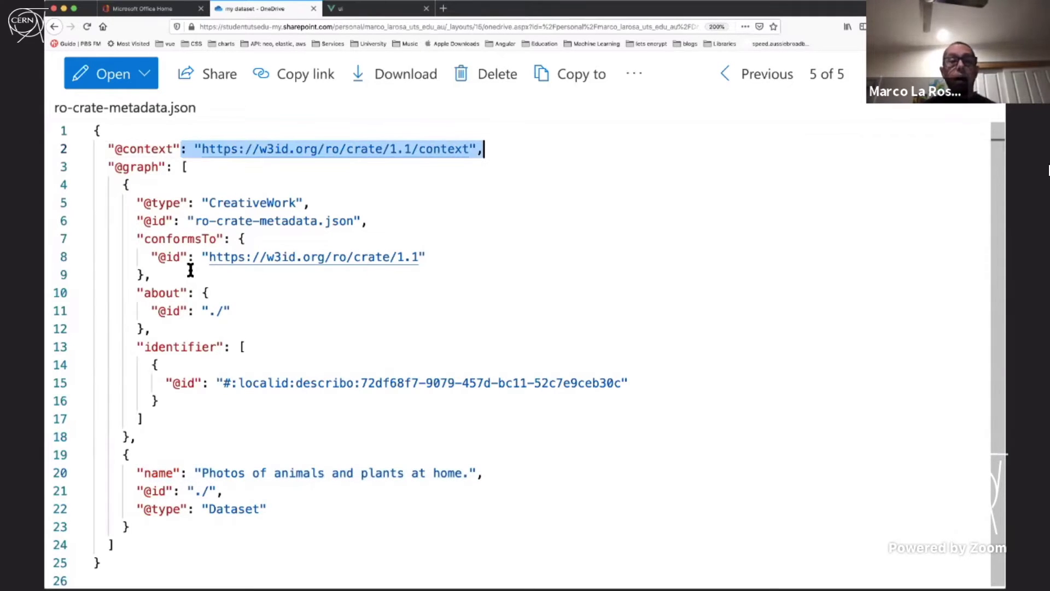
drag(137, 239, 269, 280)
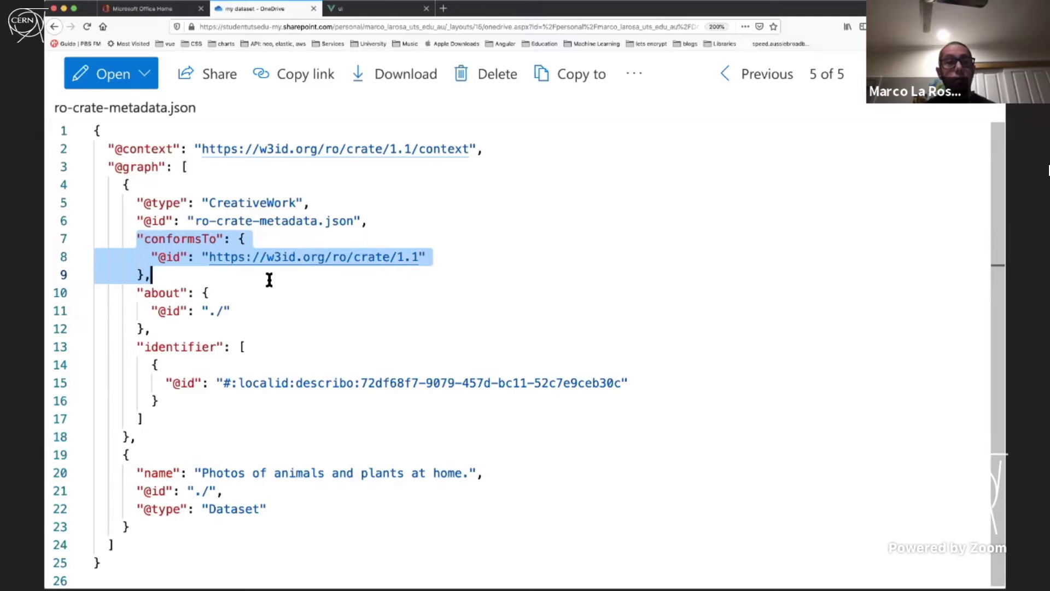
click(116, 170)
drag(116, 169, 166, 431)
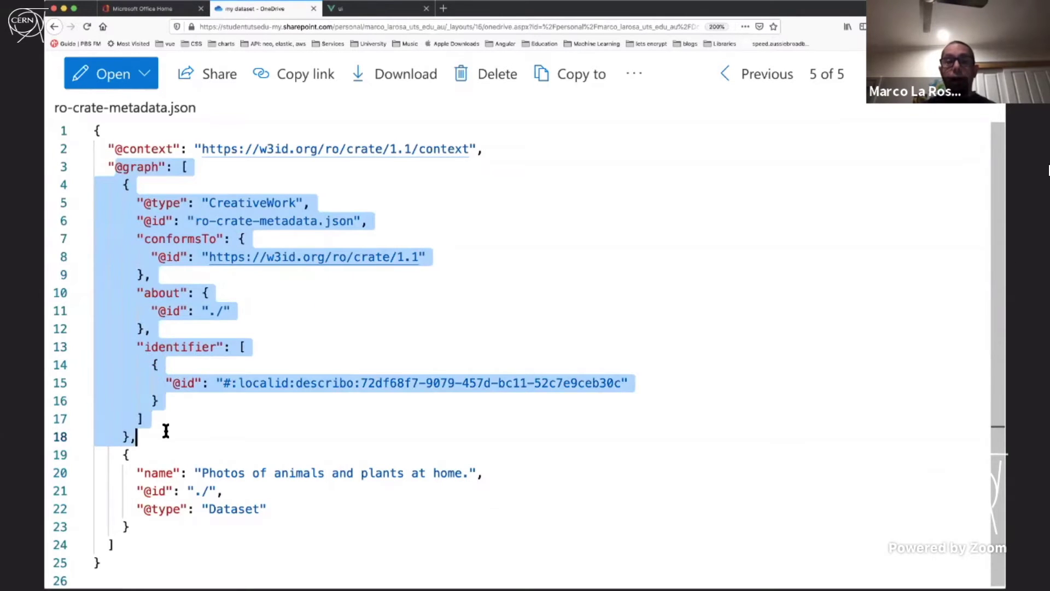
drag(117, 454, 167, 535)
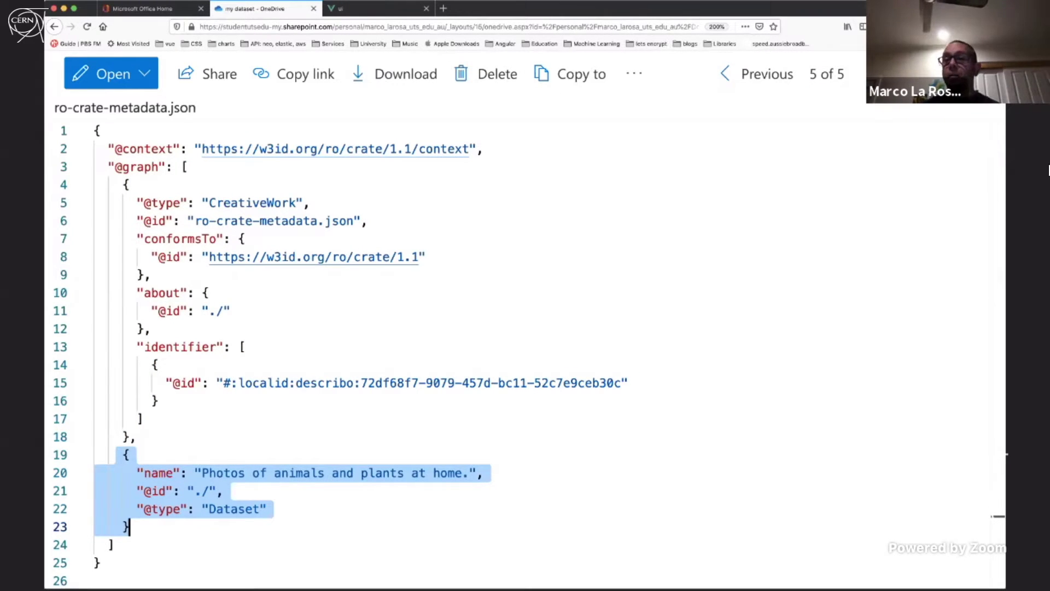
key(Escape)
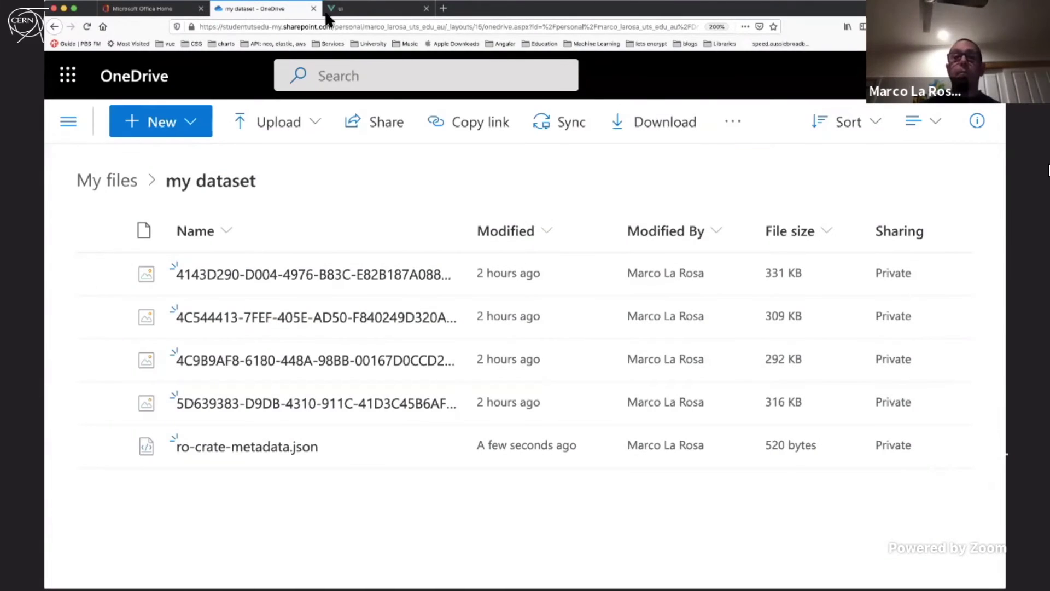
Back in Describo Online, add the first photo, 4143D290-D004-4976-B83C-E82B187A0886_1_105_c.jpeg, to the collection's data files
click(335, 9)
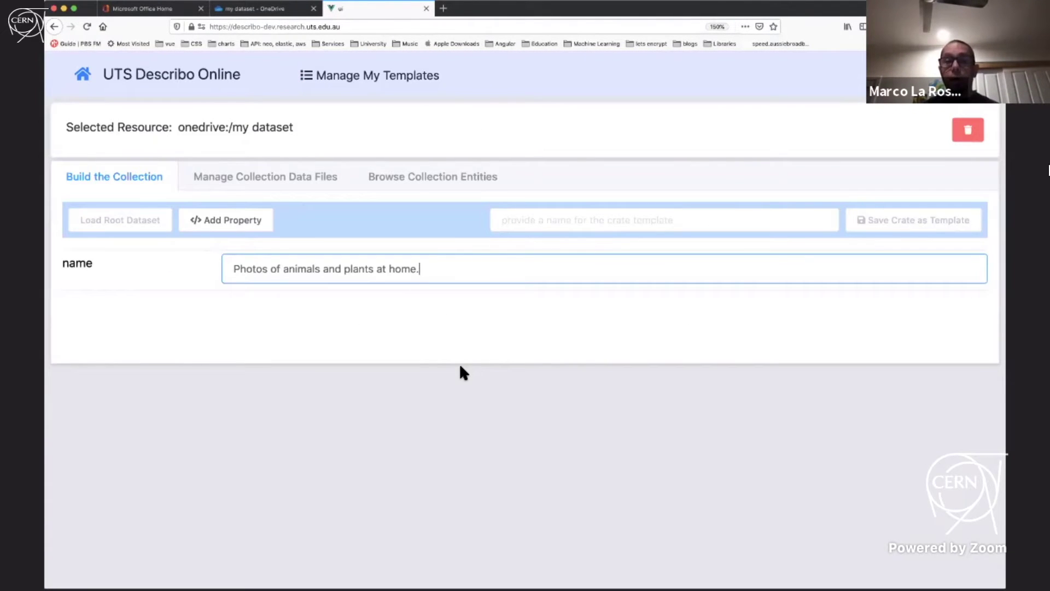
click(274, 181)
click(86, 358)
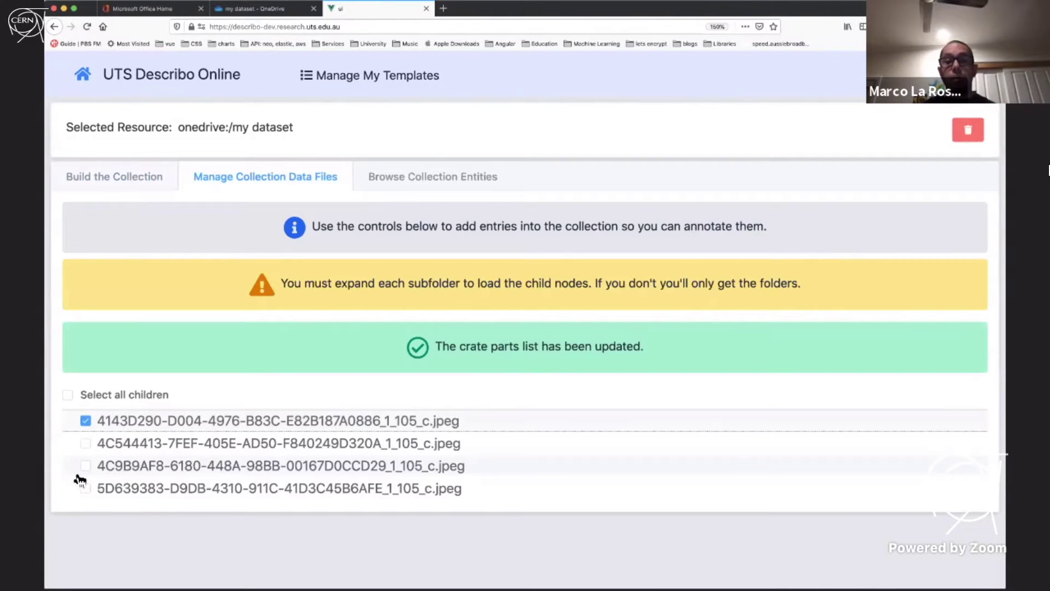
Open the added photo's File entity from the collection's hasPart property and change its name to "Cats!"
click(135, 176)
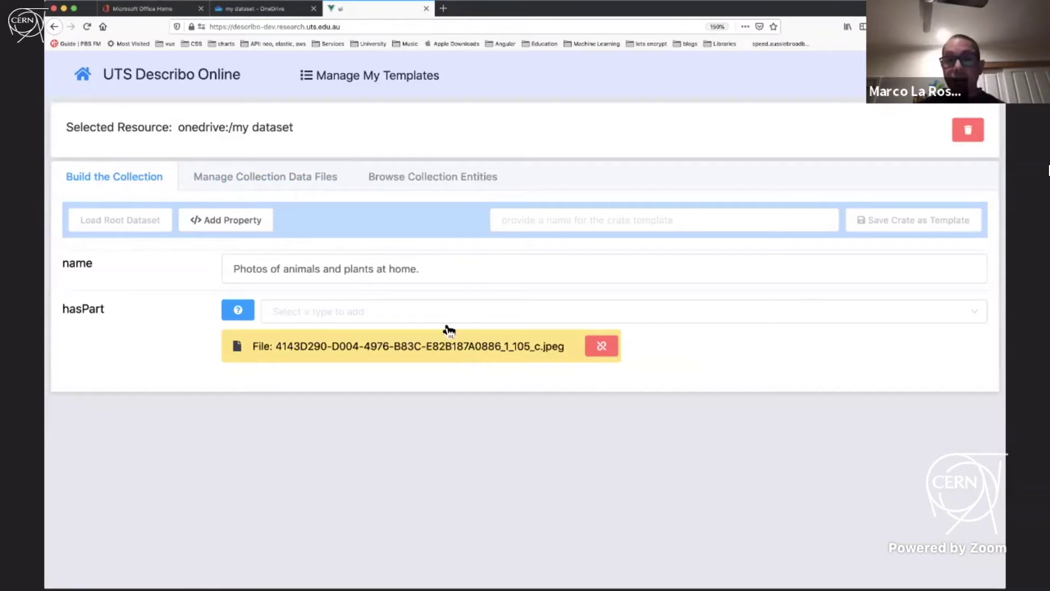
click(474, 350)
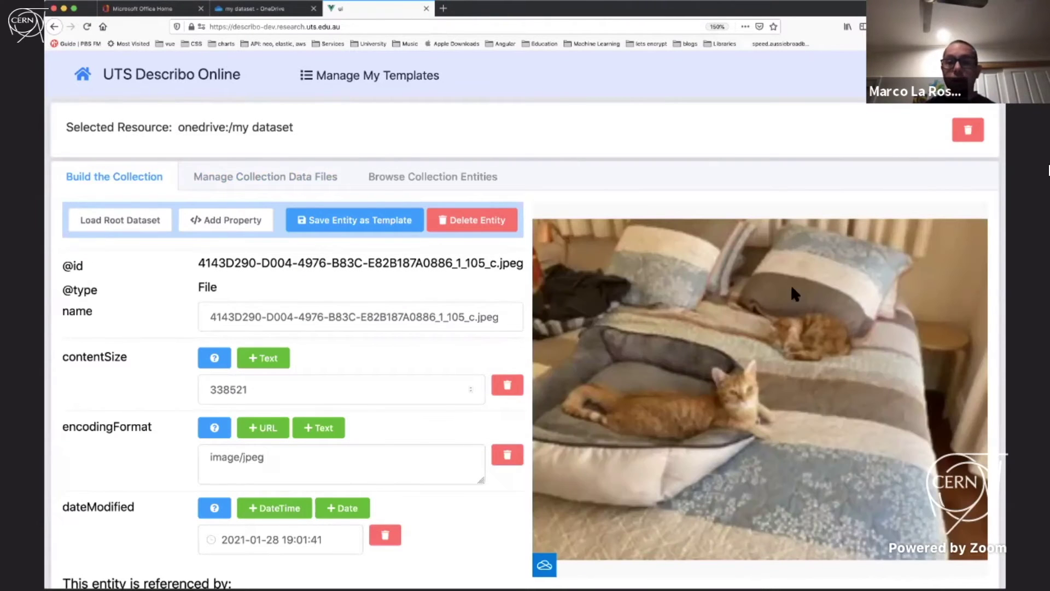
double_click(432, 320)
triple_click(432, 320)
text(Cats)
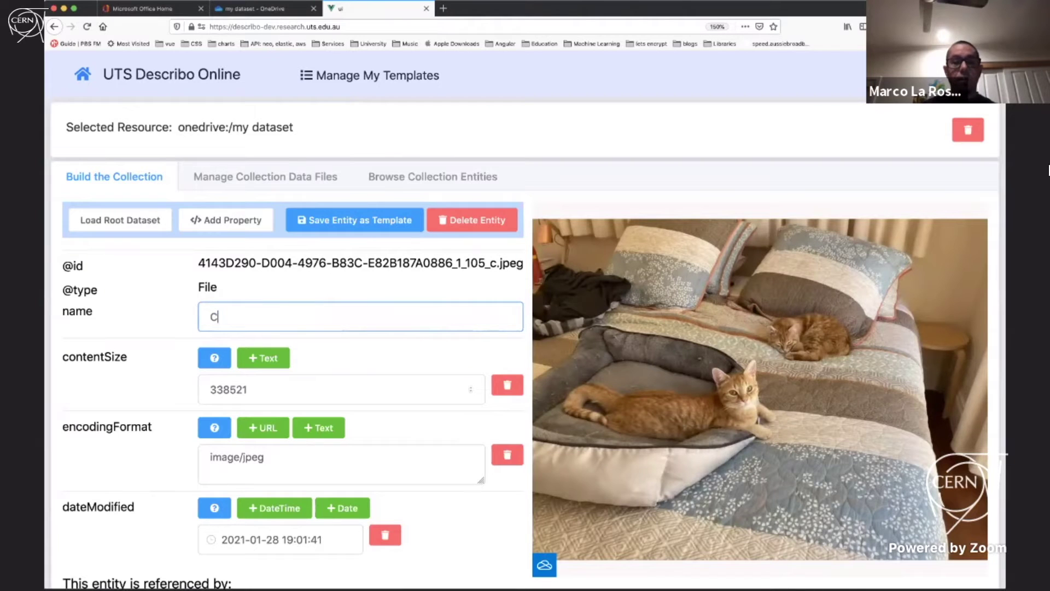
scroll(449, 327, down, 3)
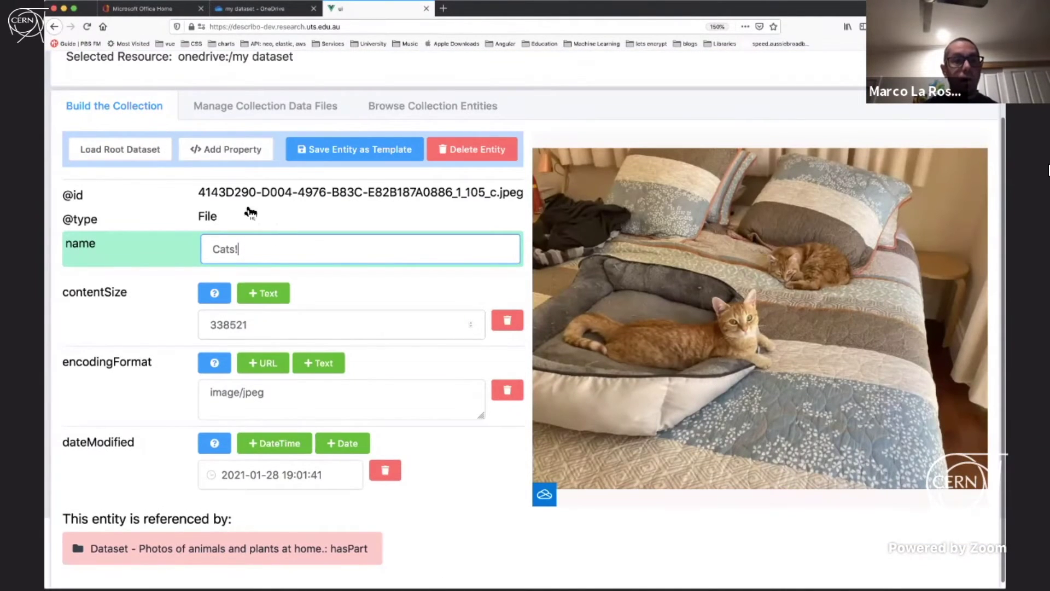
Open the property picker for the Cats! photo, look up keywords, and browse the properties available for the File type
scroll(249, 211, up, 3)
click(244, 216)
scroll(302, 215, down, 3)
click(299, 206)
text(keywor)
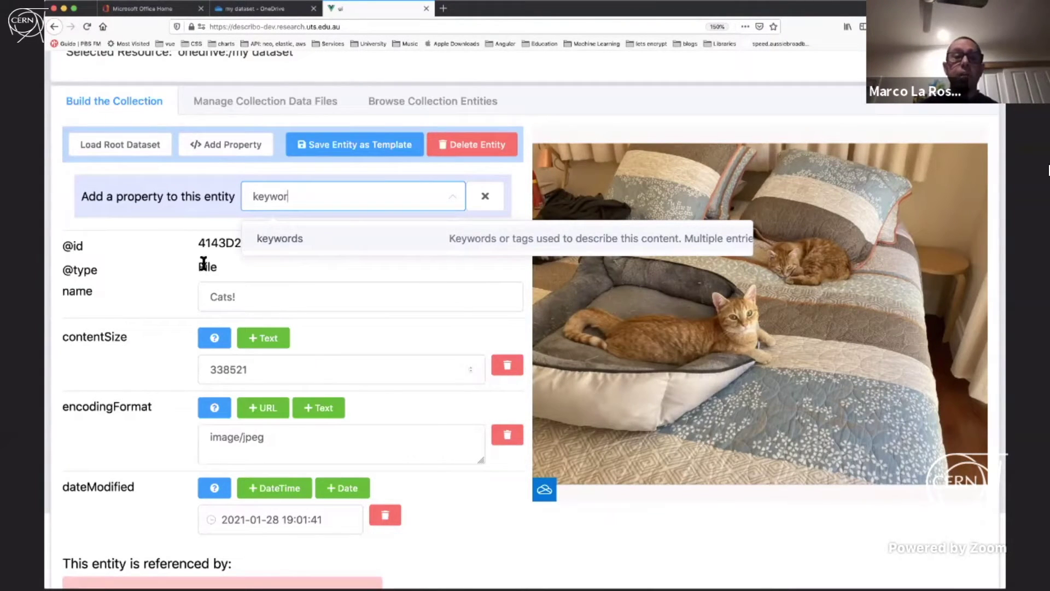
right_click(228, 261)
click(208, 268)
double_click(208, 268)
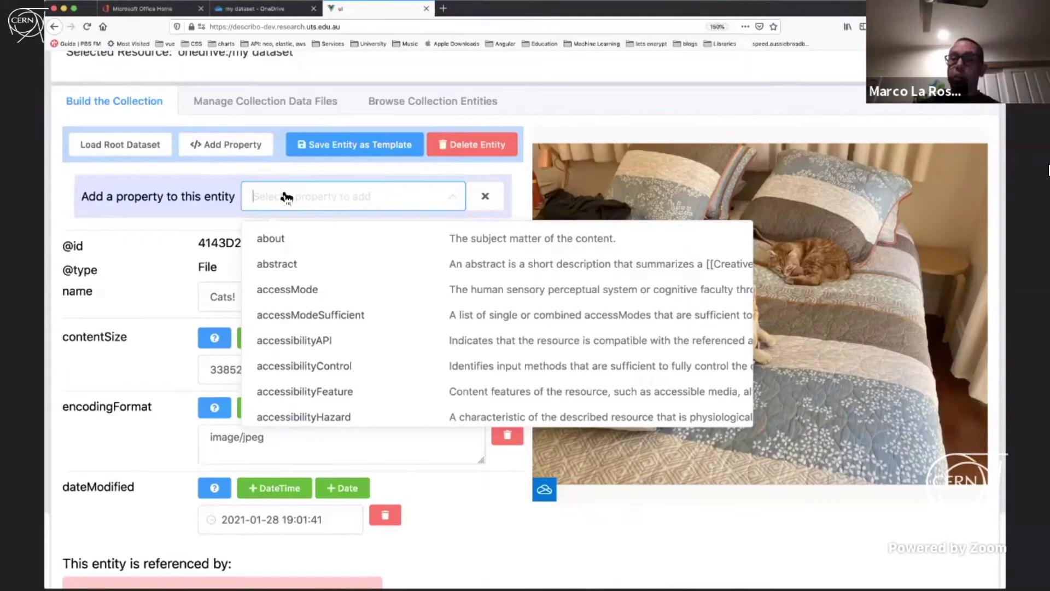
scroll(417, 394, down, 8)
scroll(418, 394, down, 15)
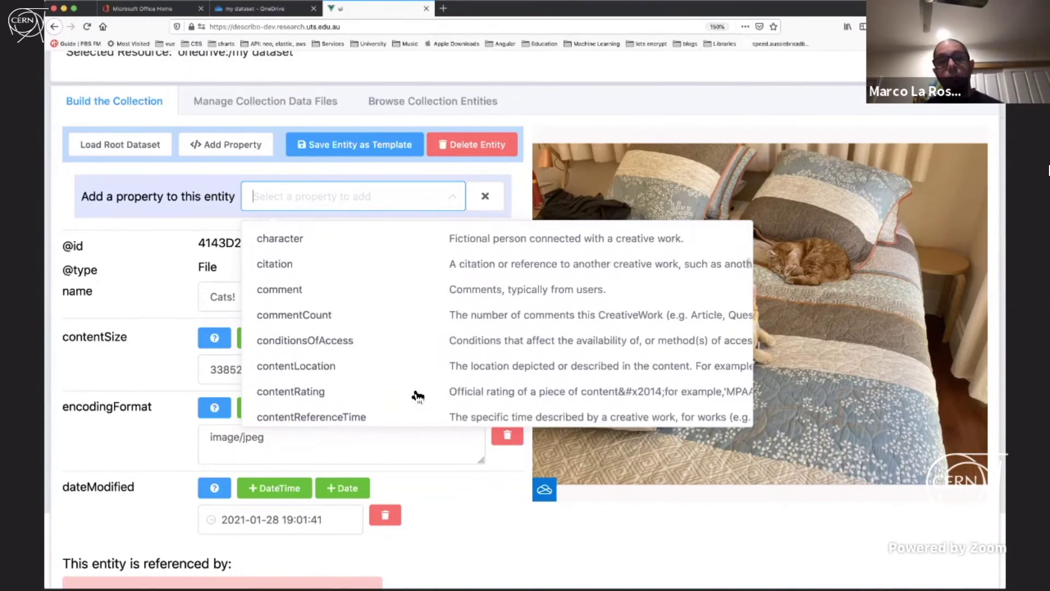
scroll(418, 394, down, 20)
scroll(417, 395, down, 6)
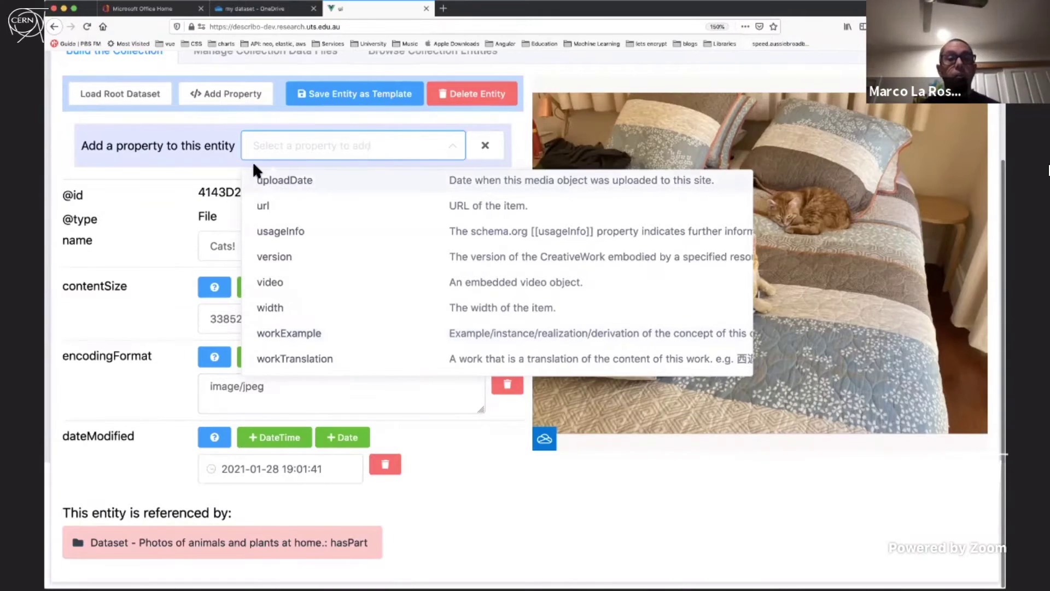
click(233, 219)
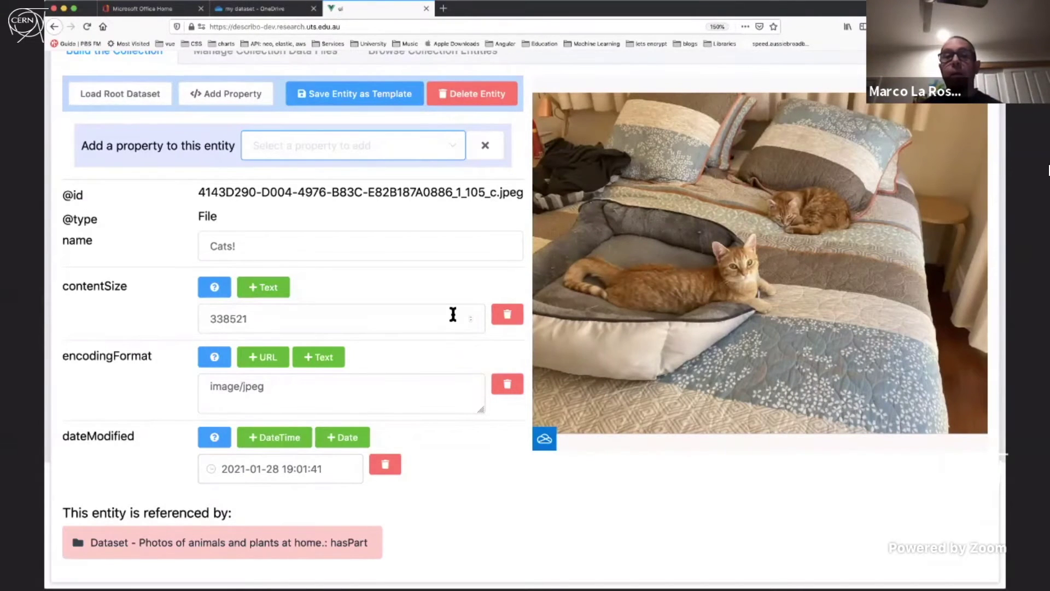
Add a keywords property to the Cats! photo with the text value "Cats"
scroll(452, 316, up, 3)
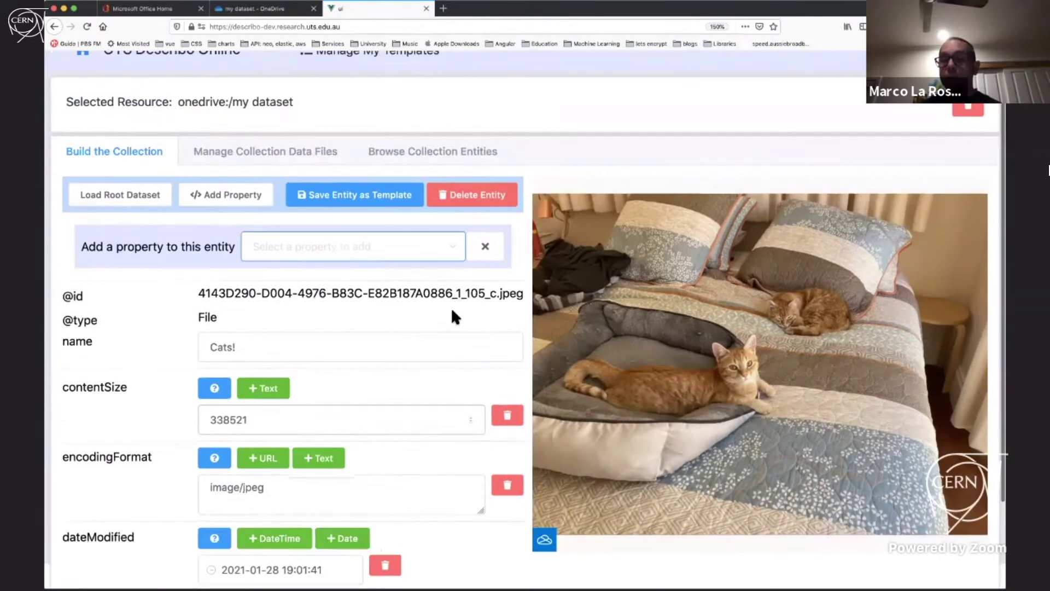
click(323, 244)
text(keywords)
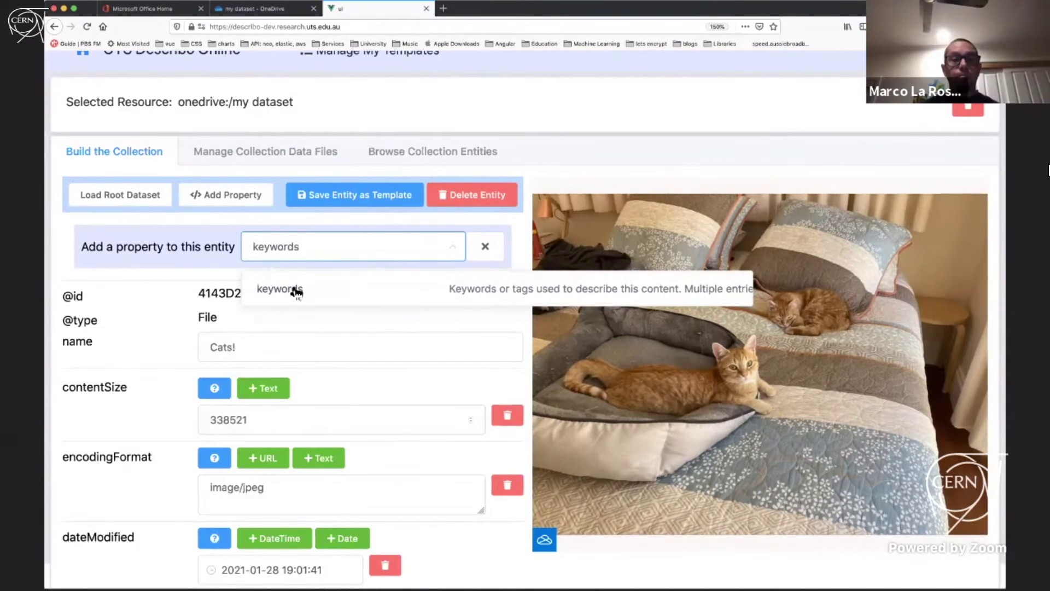
click(298, 290)
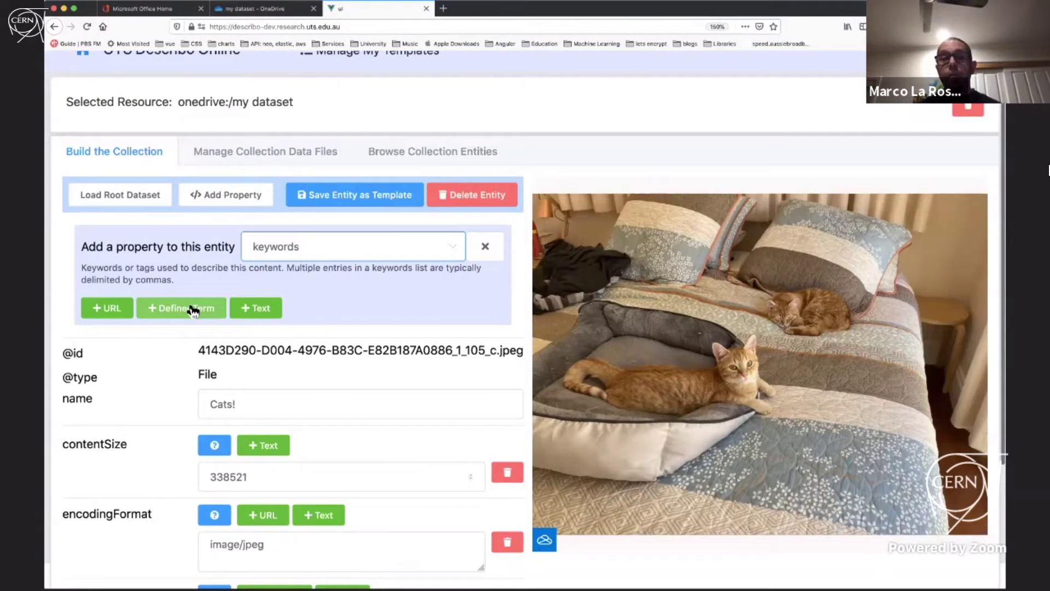
click(268, 302)
text(Cats)
click(489, 306)
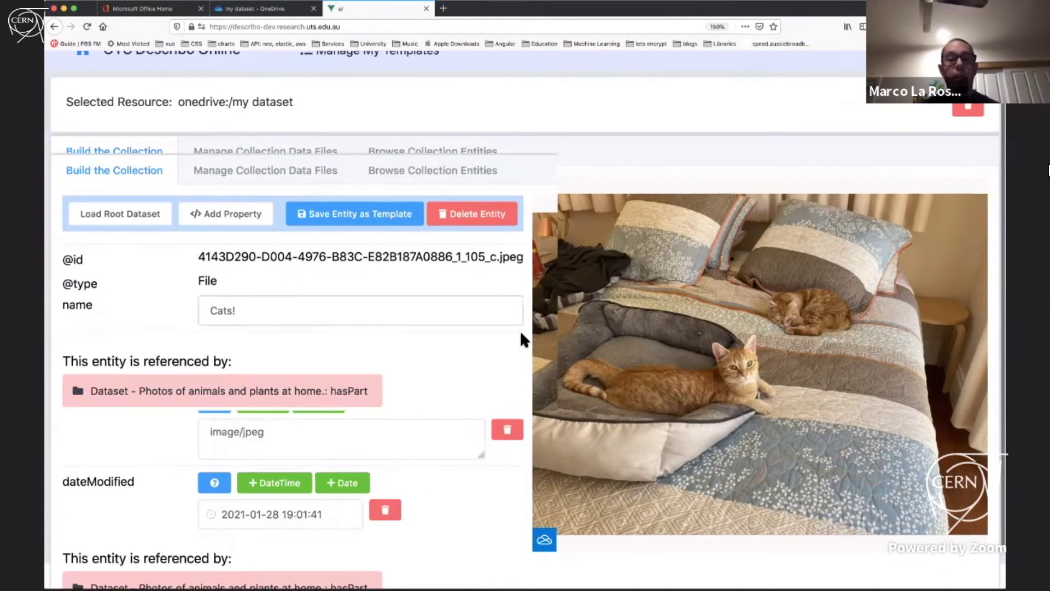
scroll(241, 467, down, 3)
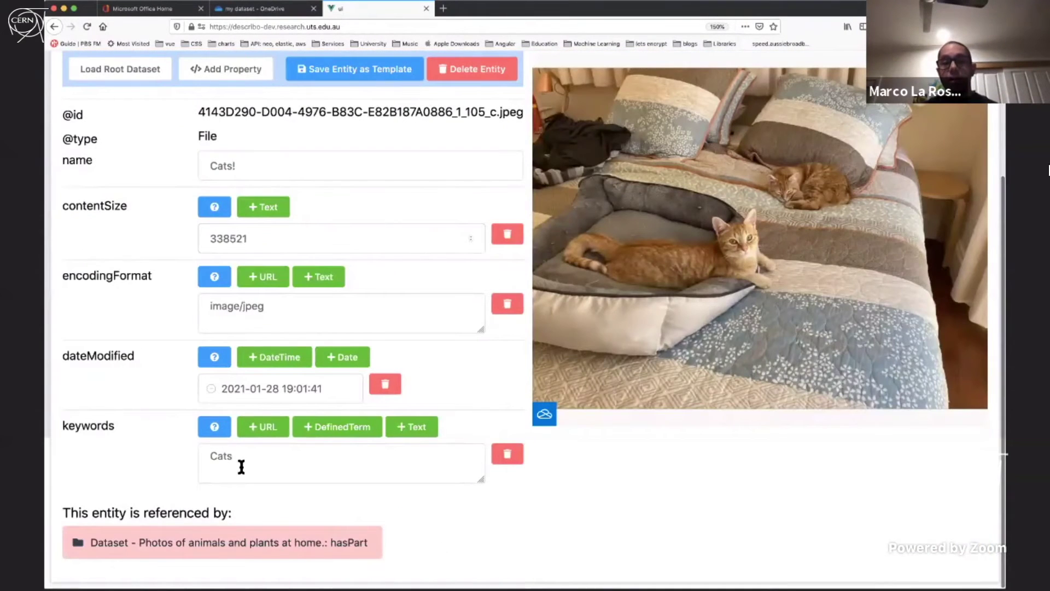
Create a DefinedTerm named "Lazy cats" under the photo's keywords and return to the photo's File entity
click(339, 430)
scroll(316, 417, down, 3)
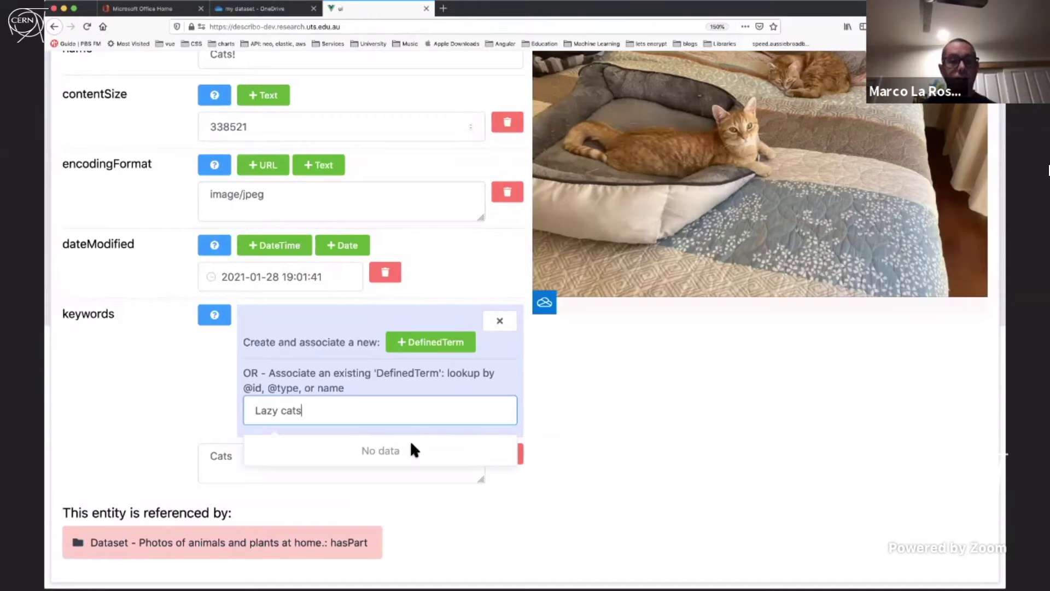
click(429, 412)
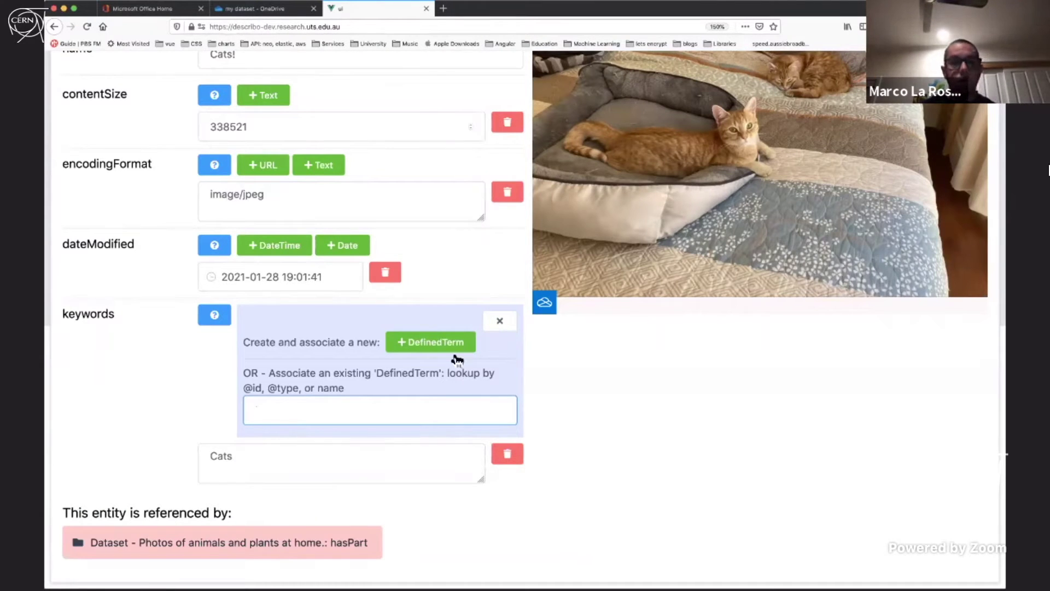
click(437, 343)
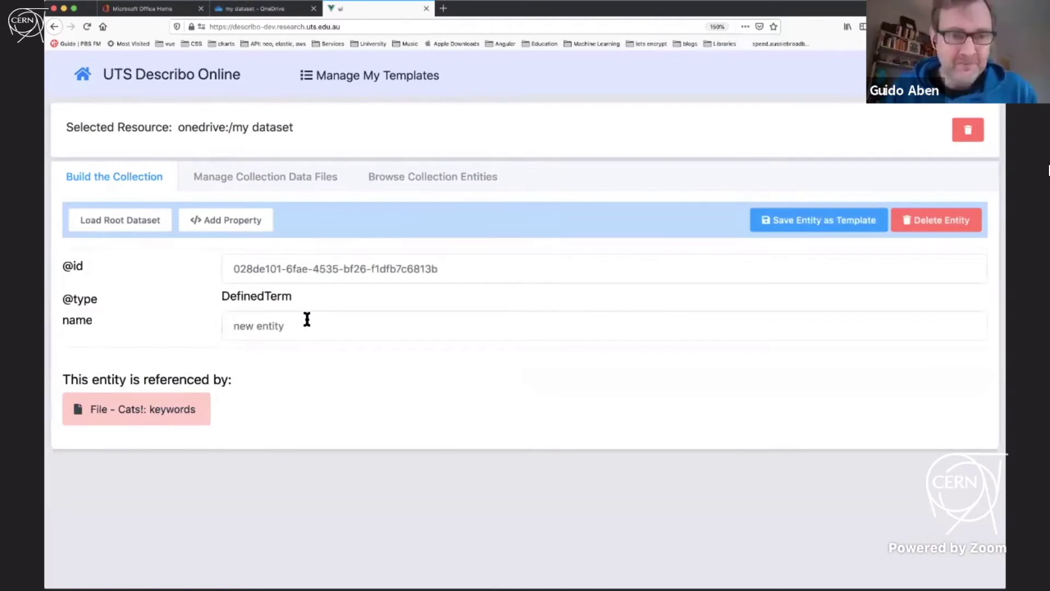
click(305, 320)
key(super+a)
text(Lazy cats)
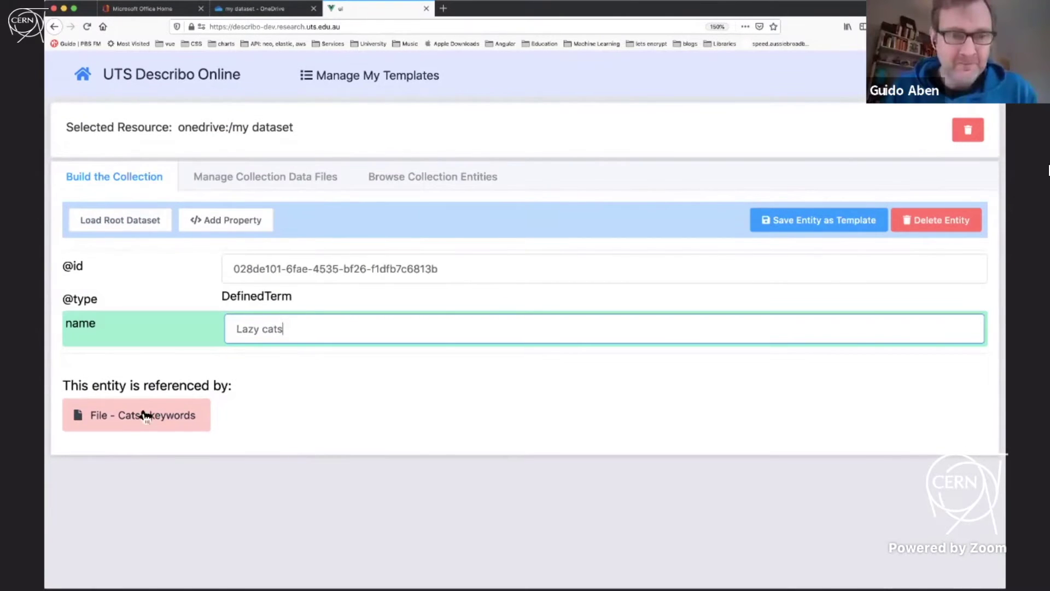
click(124, 417)
scroll(439, 484, down, 4)
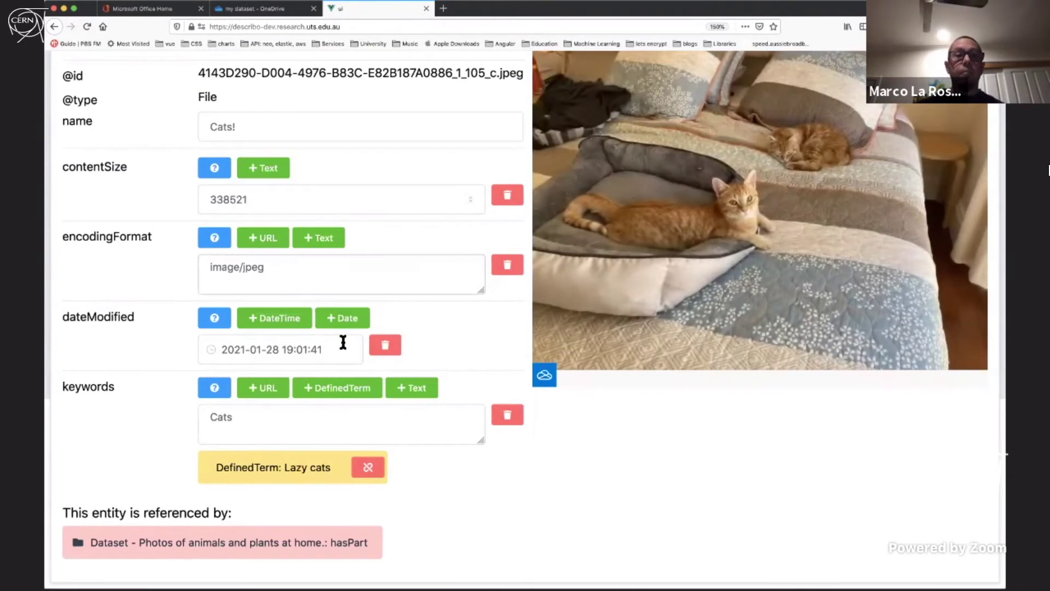
scroll(342, 342, up, 3)
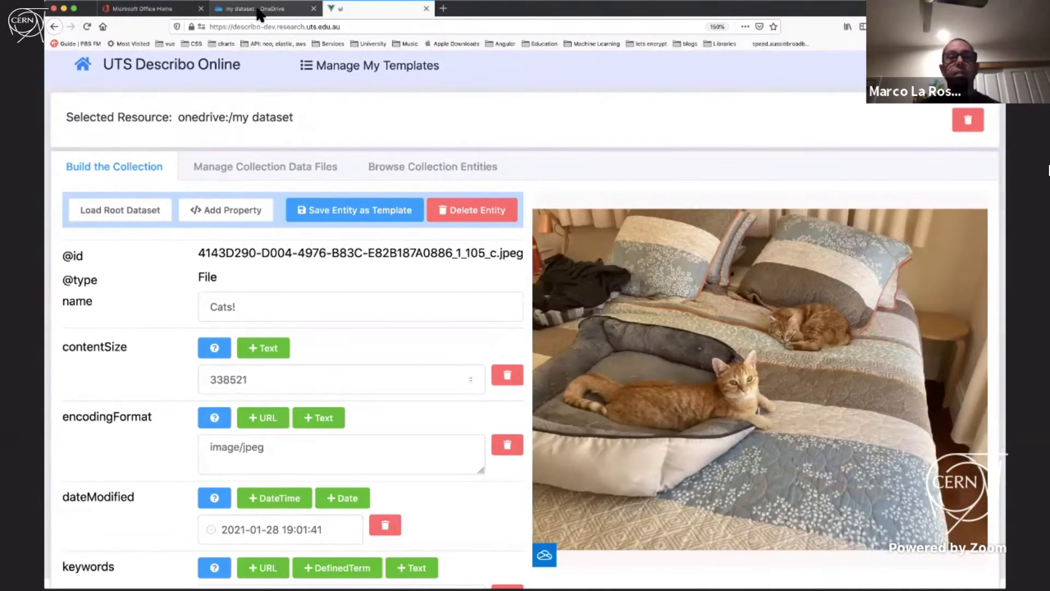
click(226, 12)
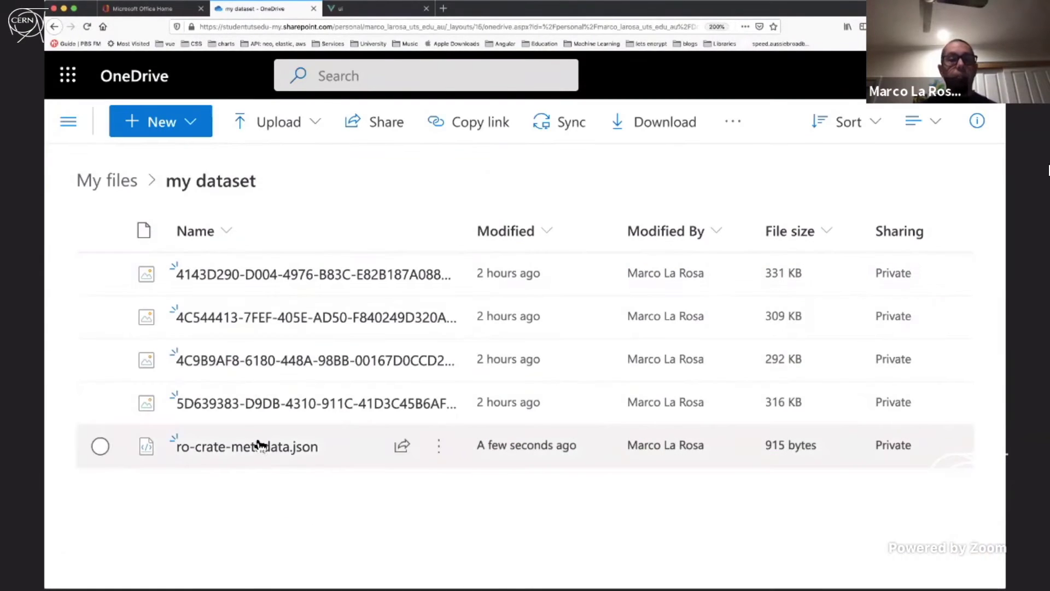
click(257, 447)
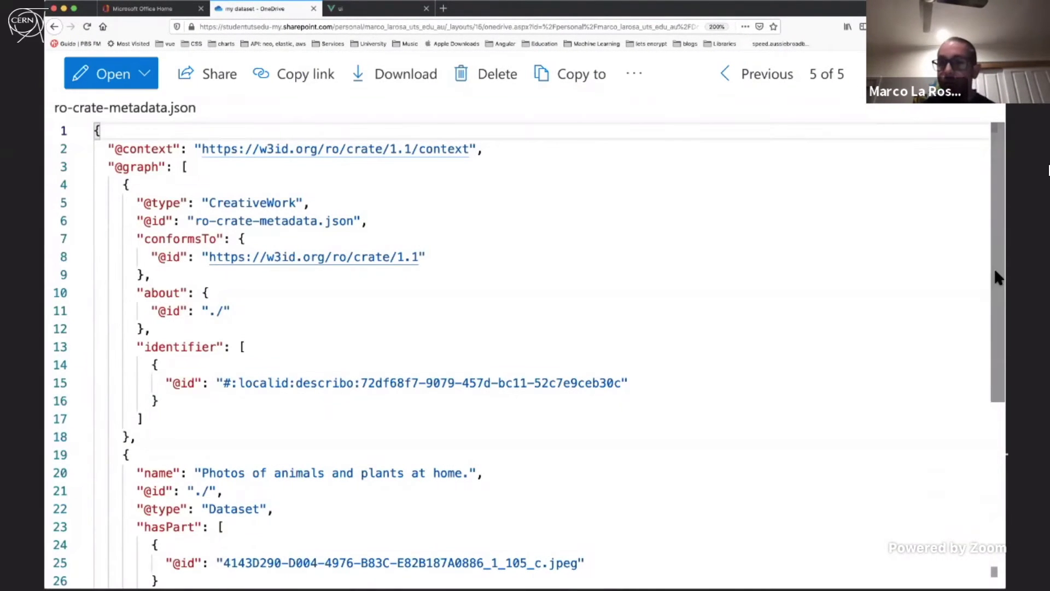
scroll(971, 445, down, 5)
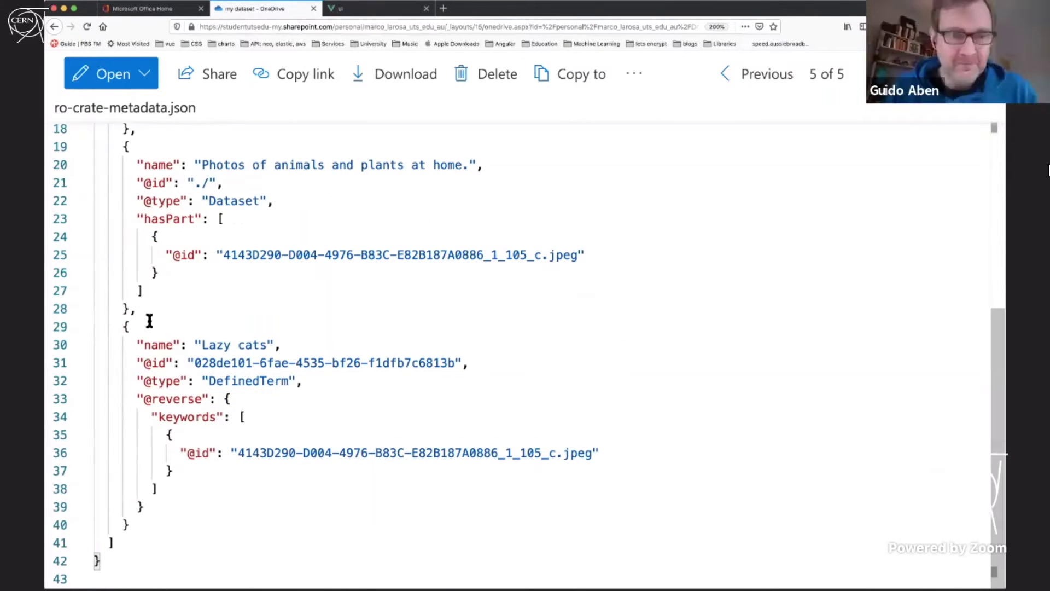
drag(123, 331, 206, 502)
click(174, 418)
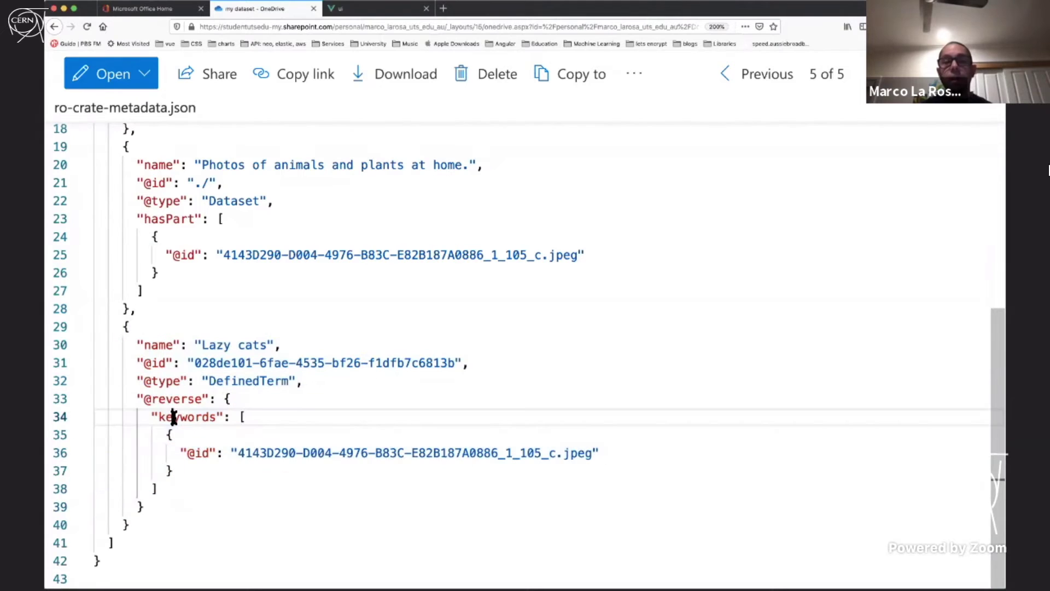
drag(182, 456, 565, 457)
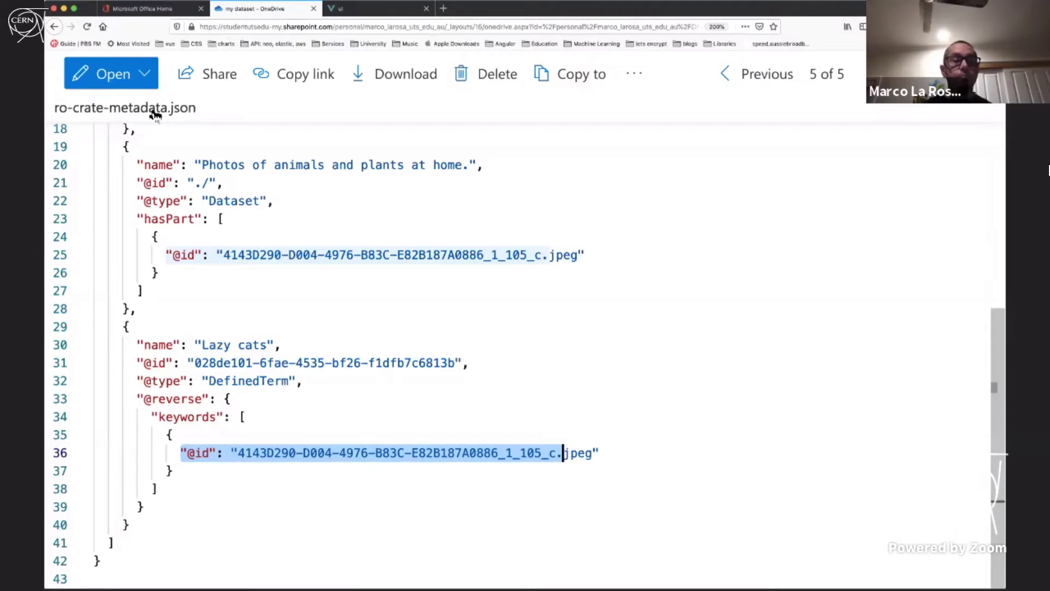
Back in Describo Online, load the root dataset and browse the properties that can be added to it
click(343, 10)
scroll(142, 280, down, 3)
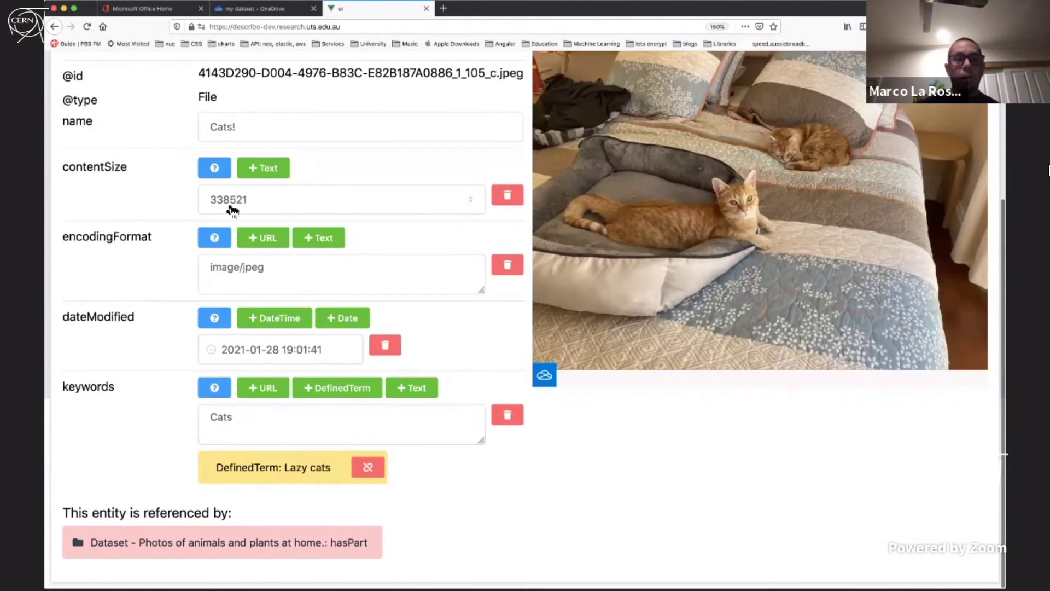
scroll(232, 210, up, 3)
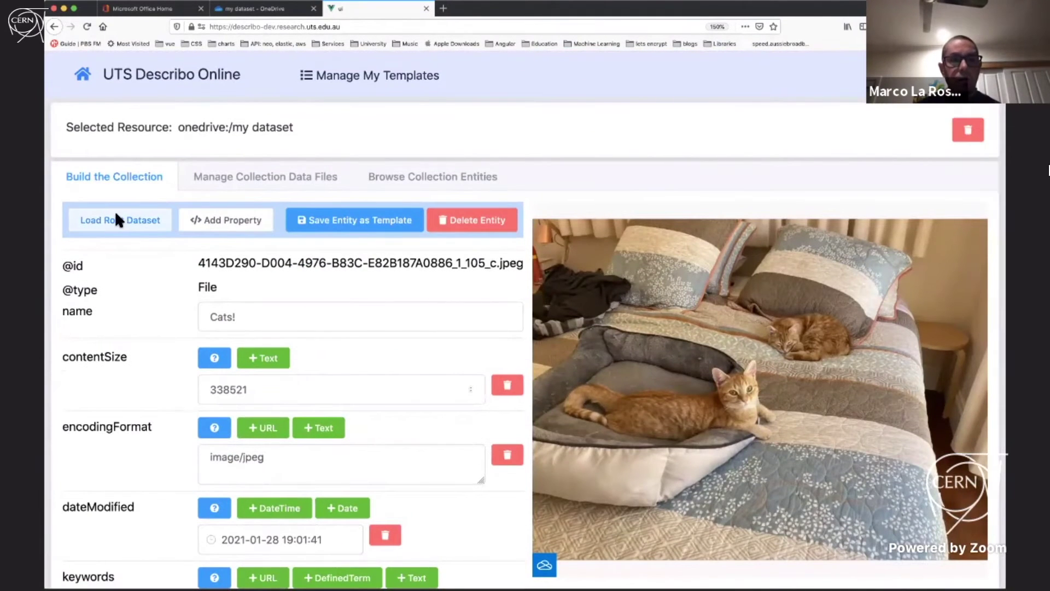
click(118, 220)
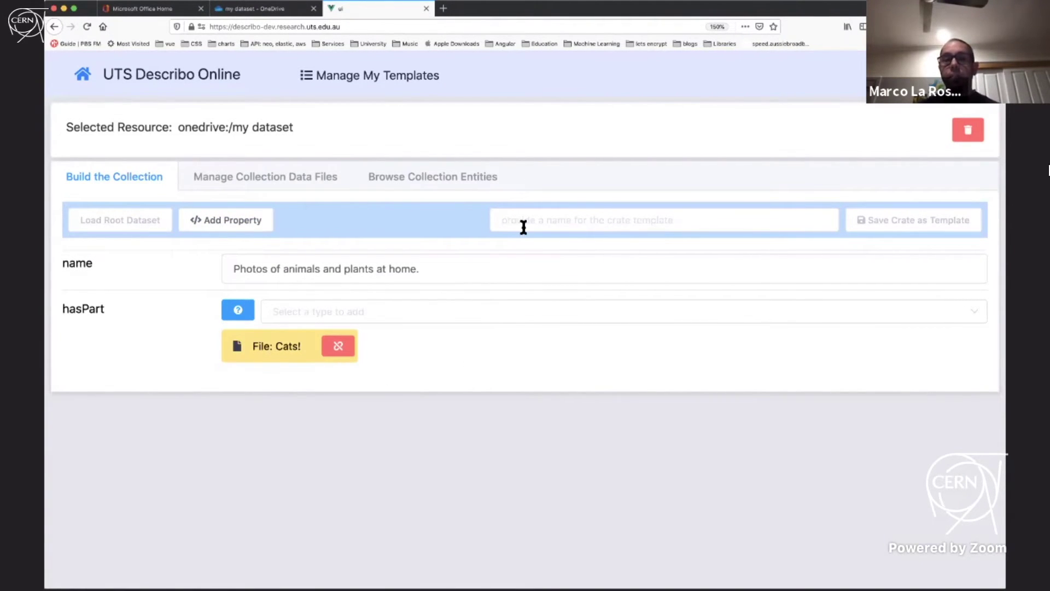
click(244, 220)
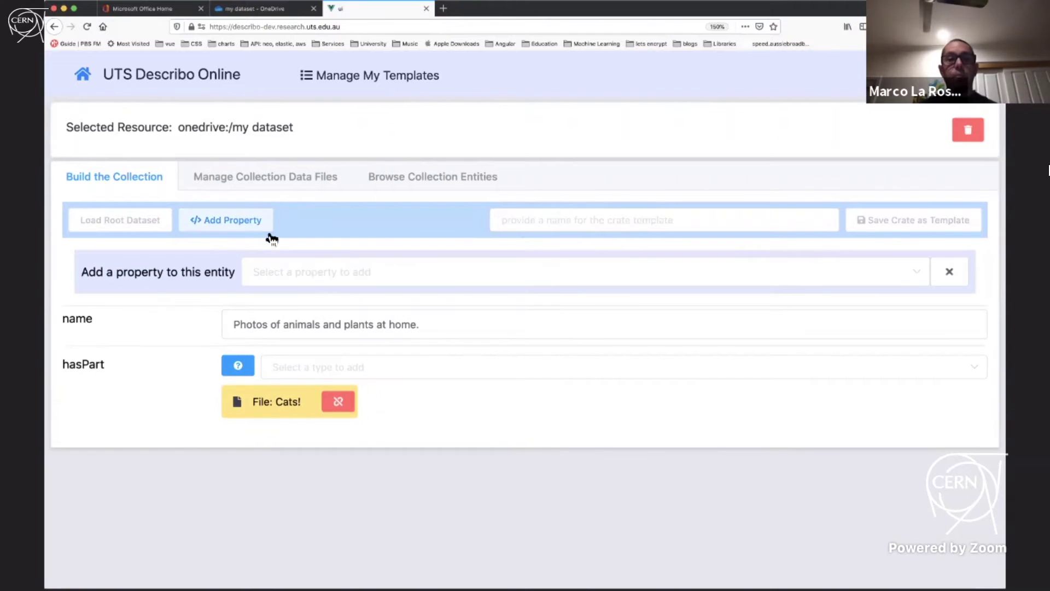
click(289, 276)
scroll(288, 275, down, 20)
scroll(357, 392, down, 15)
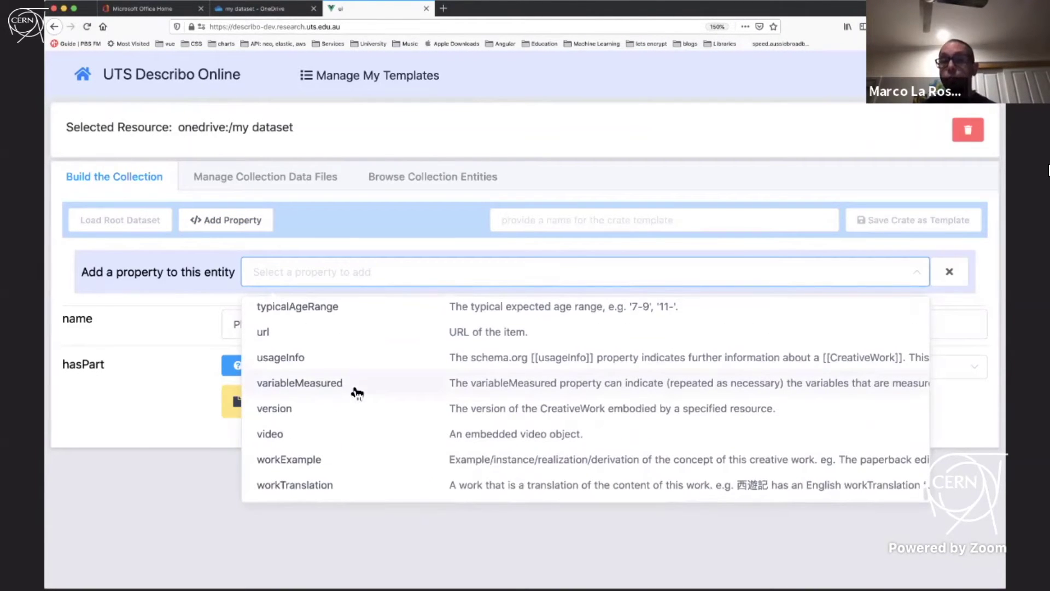
scroll(356, 393, up, 15)
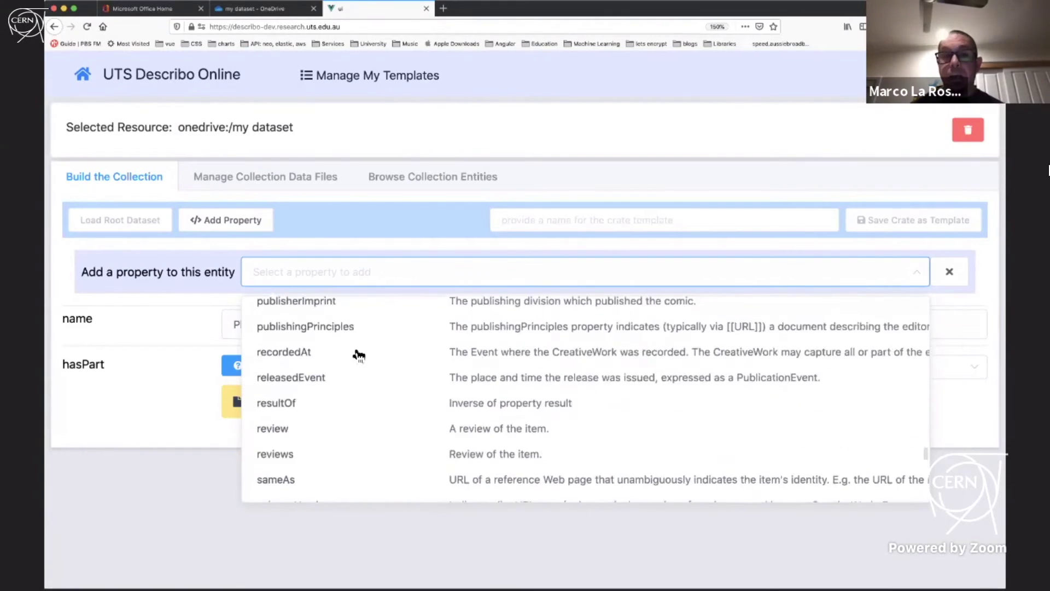
scroll(334, 297, up, 10)
key(Escape)
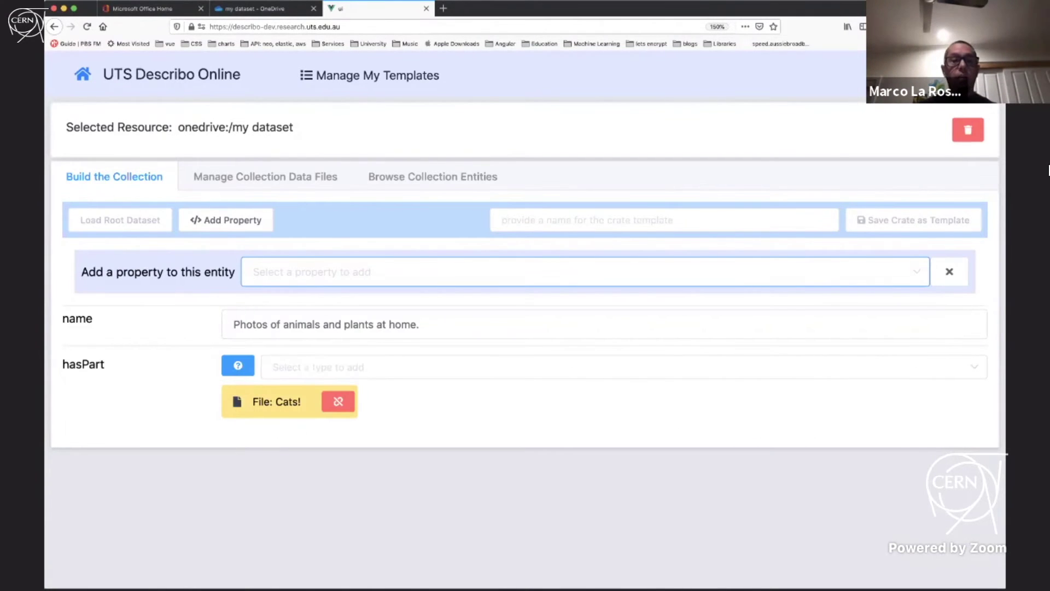
Add an author property to the collection using the last saved Person template, then review that person's entity and return to the root dataset
click(325, 274)
text(au)
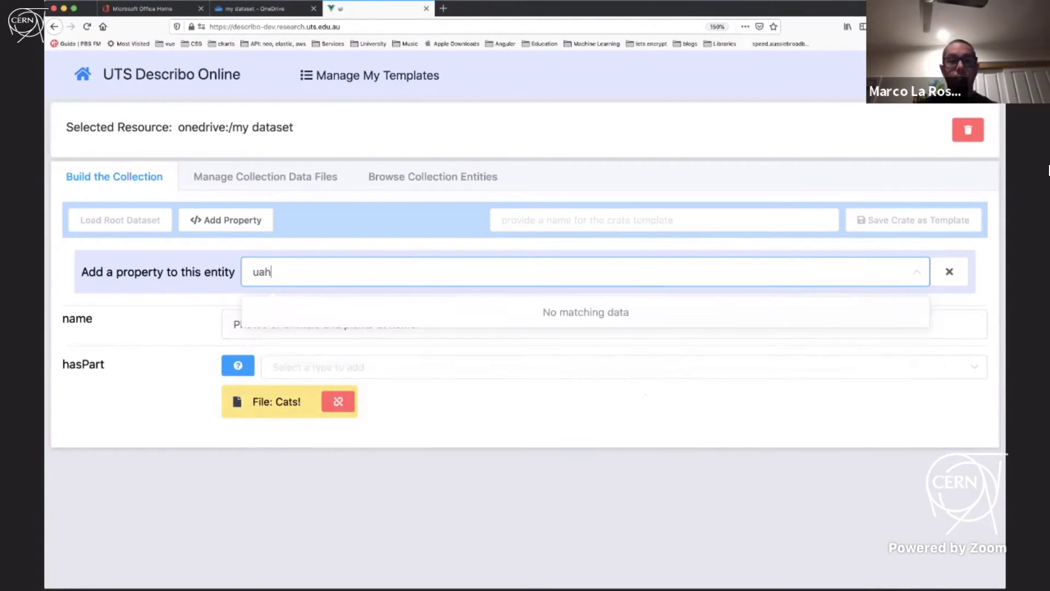
text(thro)
key(BackSpace)
key(BackSpace)
text(or)
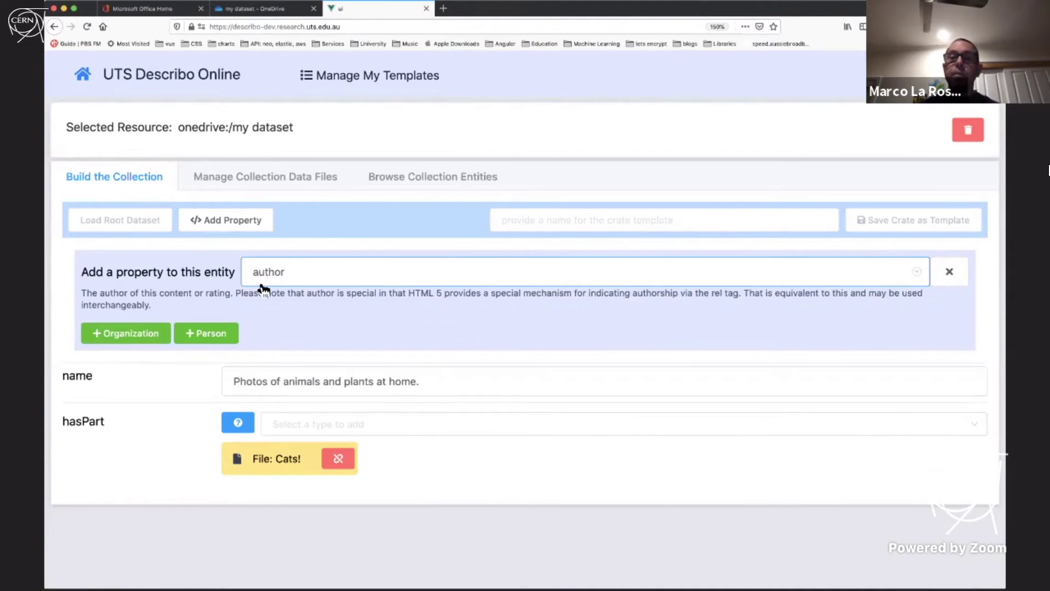
click(206, 341)
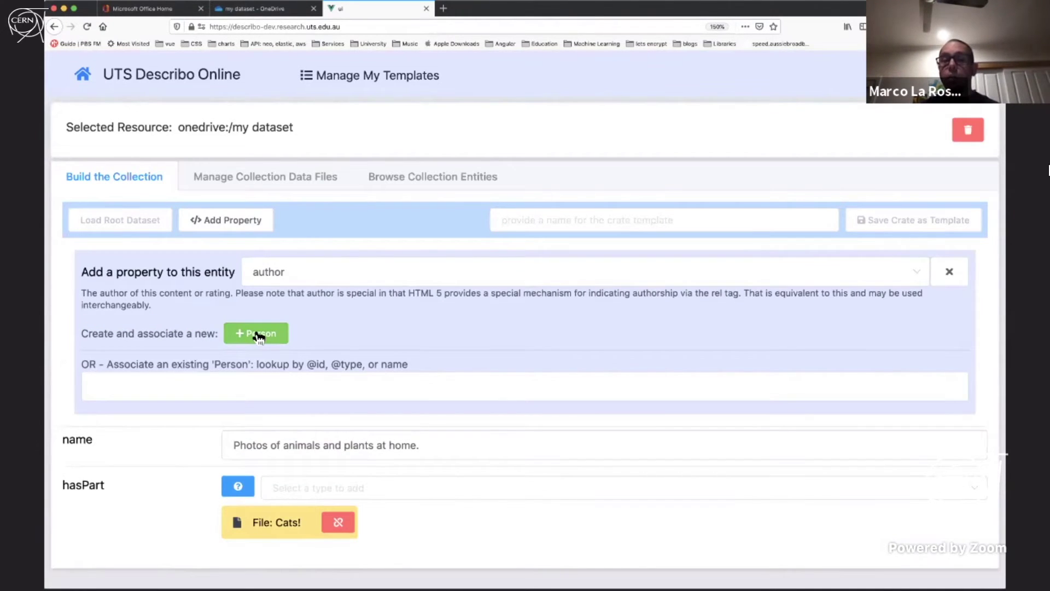
click(215, 385)
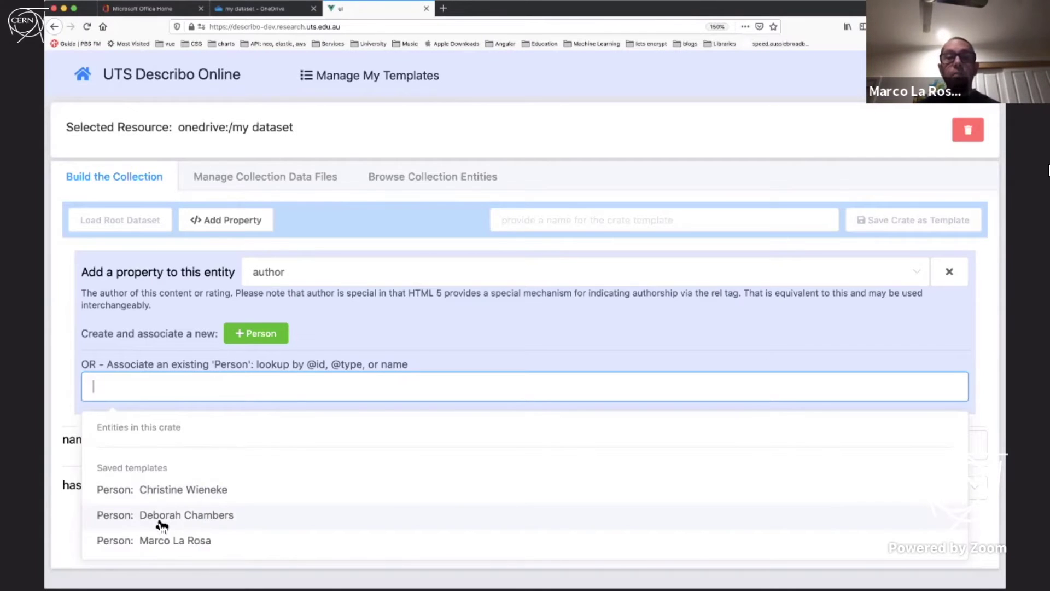
click(162, 542)
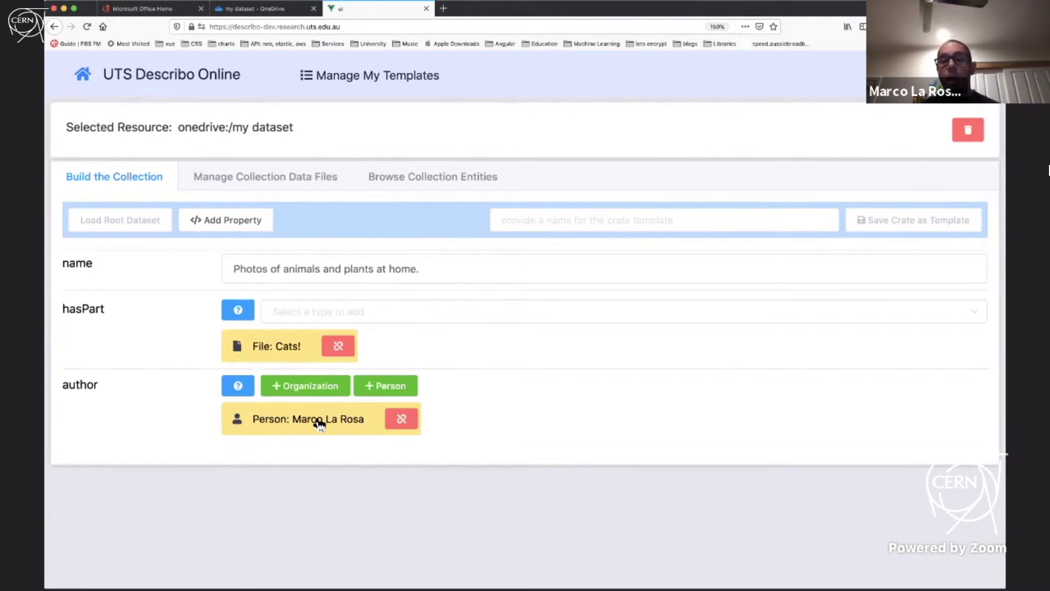
click(319, 422)
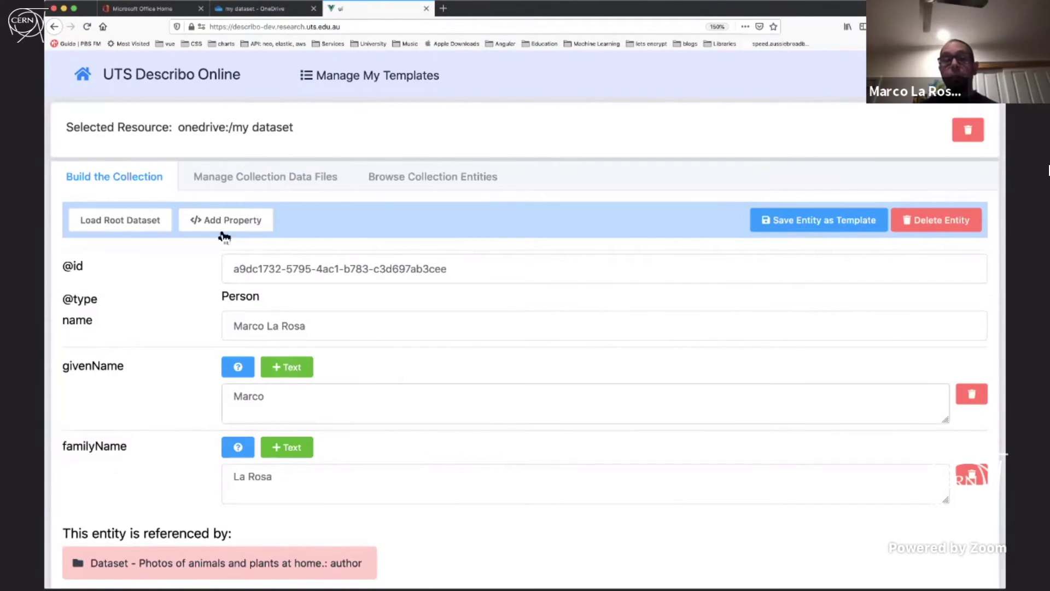
click(130, 219)
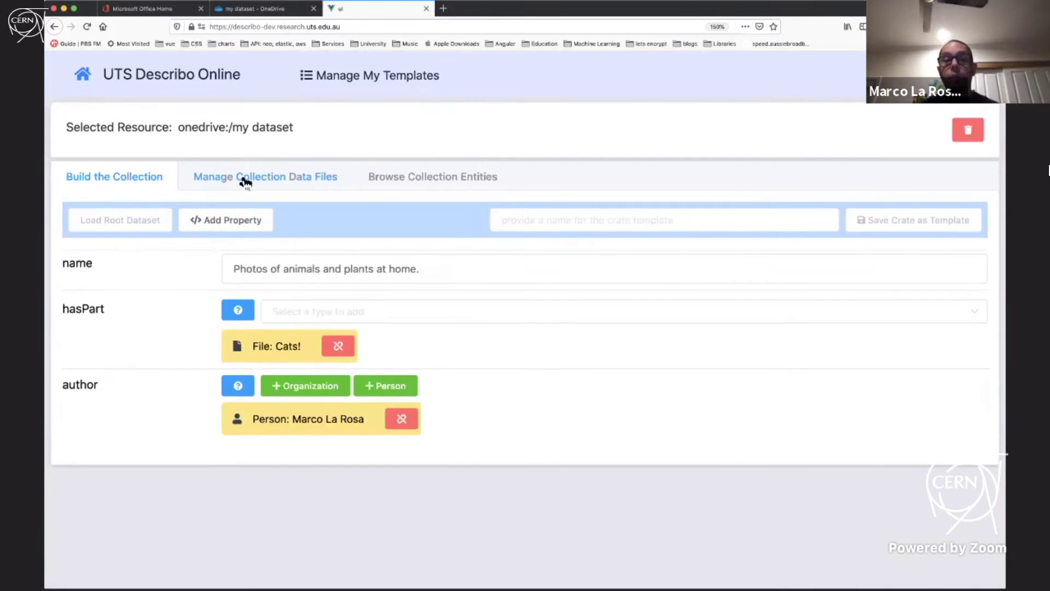
Add the remaining three JPEG photos in the folder to the collection's data files and return to building the collection
click(251, 177)
click(85, 359)
click(86, 381)
click(86, 403)
click(86, 427)
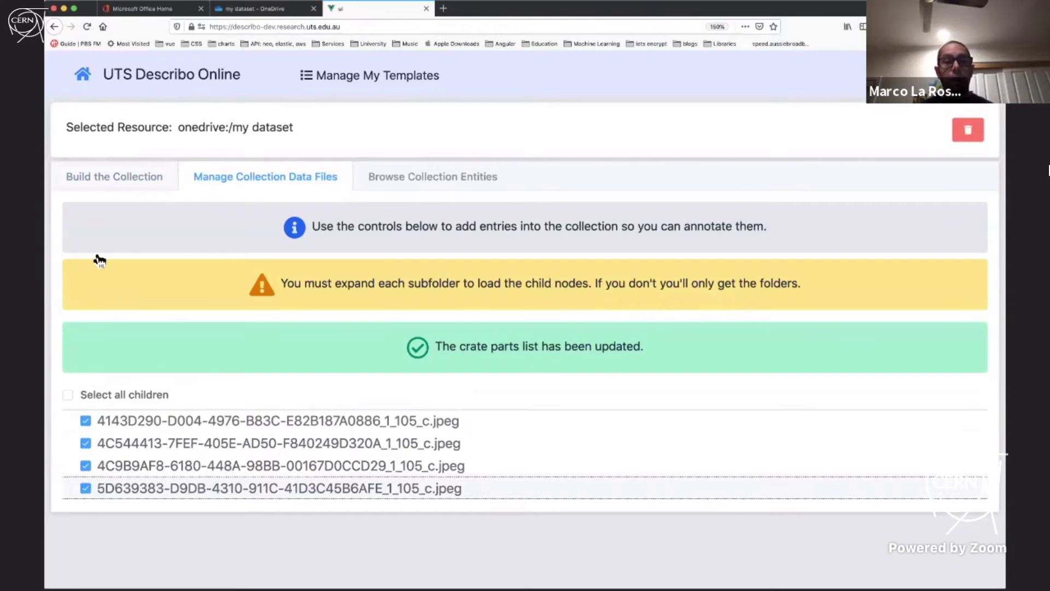
click(122, 176)
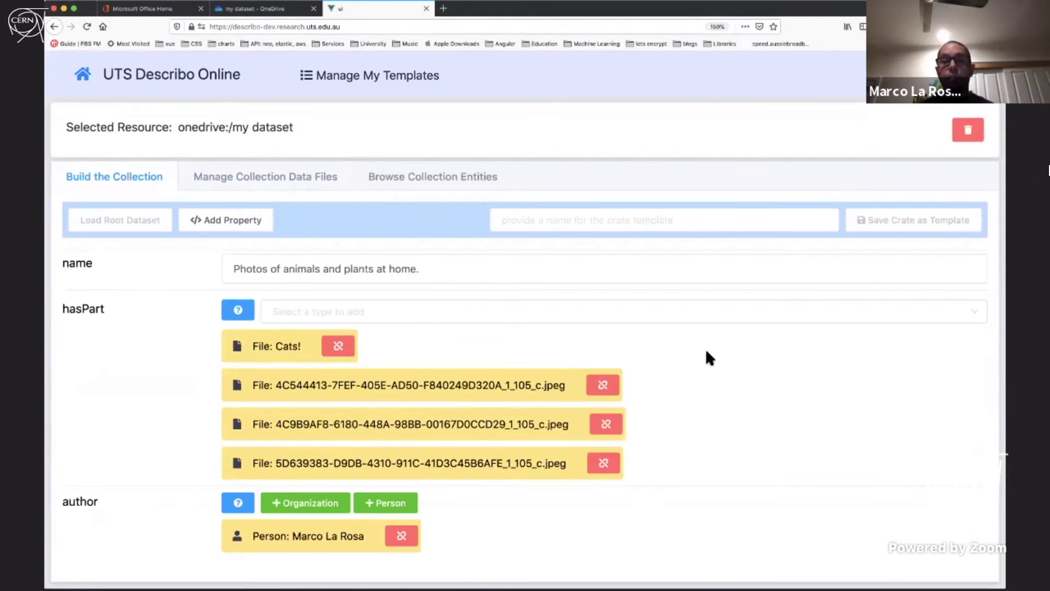
Name the 4C544413 photo's File entity "plums" and return to the root dataset
click(344, 386)
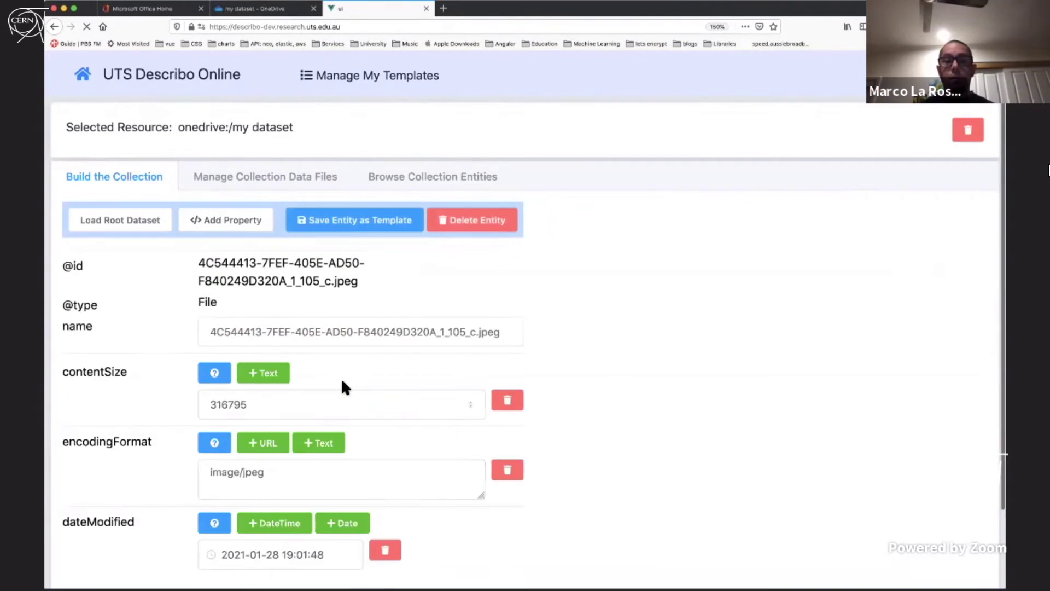
drag(506, 330, 105, 291)
text(plums)
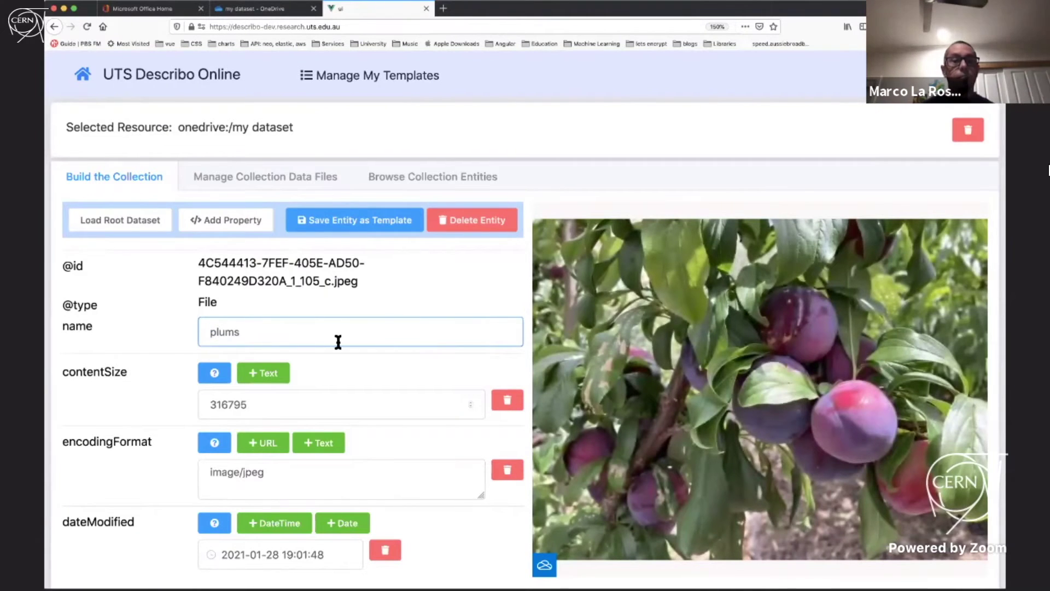
click(167, 221)
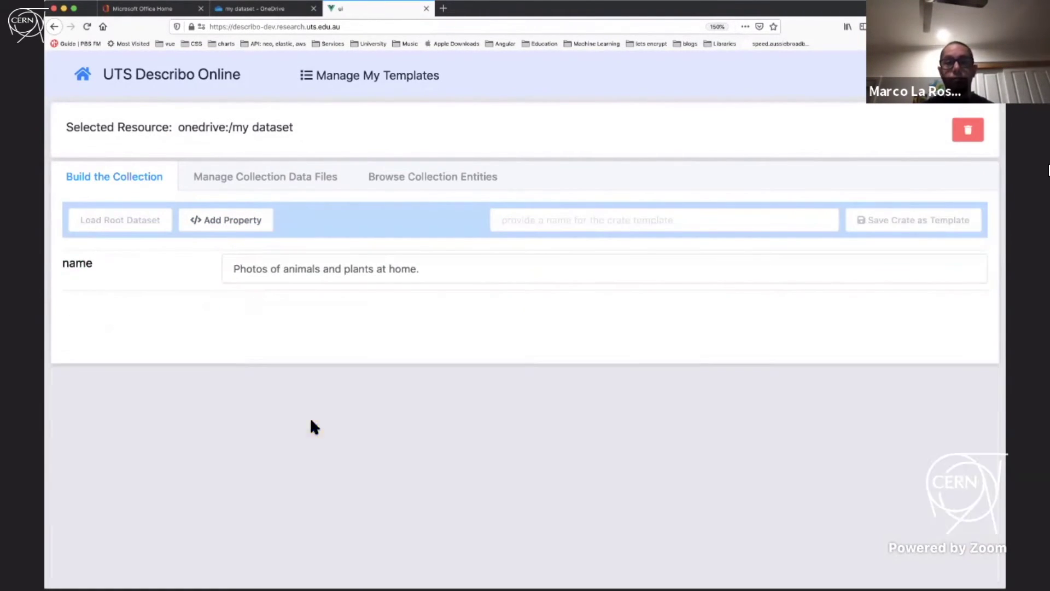
Open the 4C9B9AF8 photo's File entity and name it "artichokes"
click(315, 427)
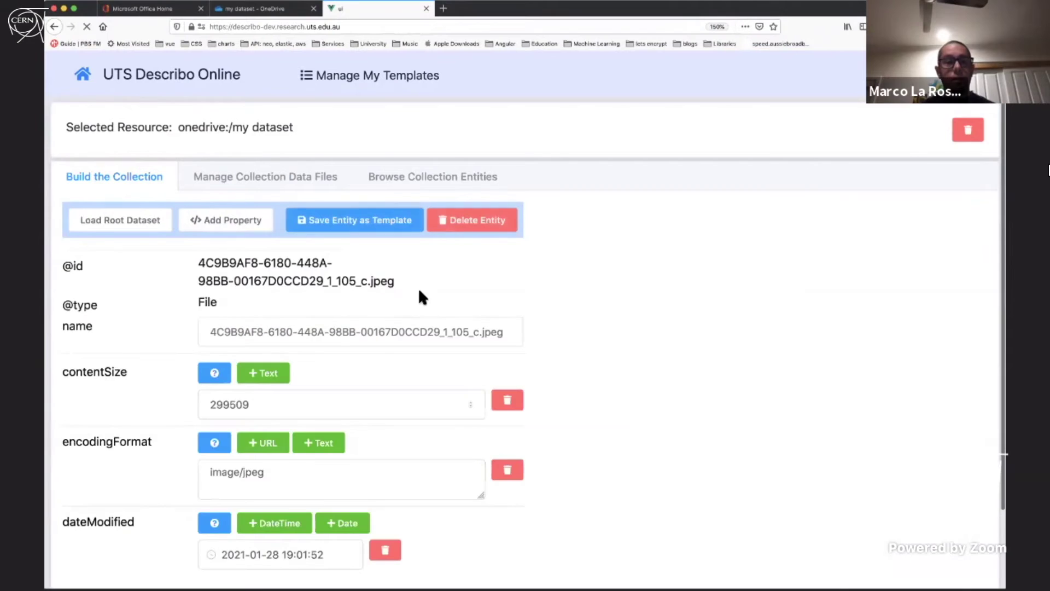
click(480, 334)
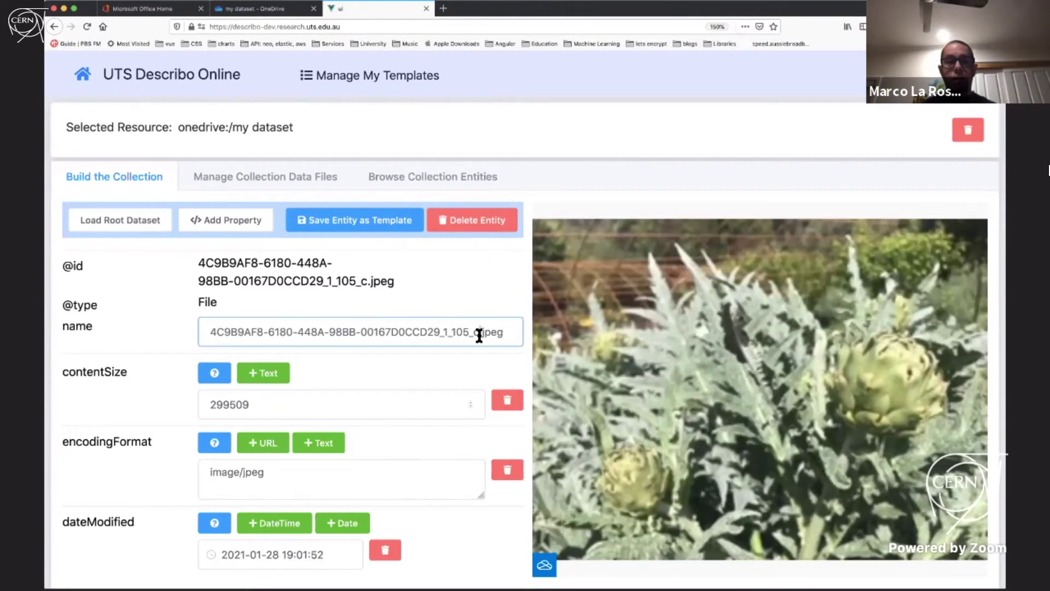
key(super+a)
text(articho)
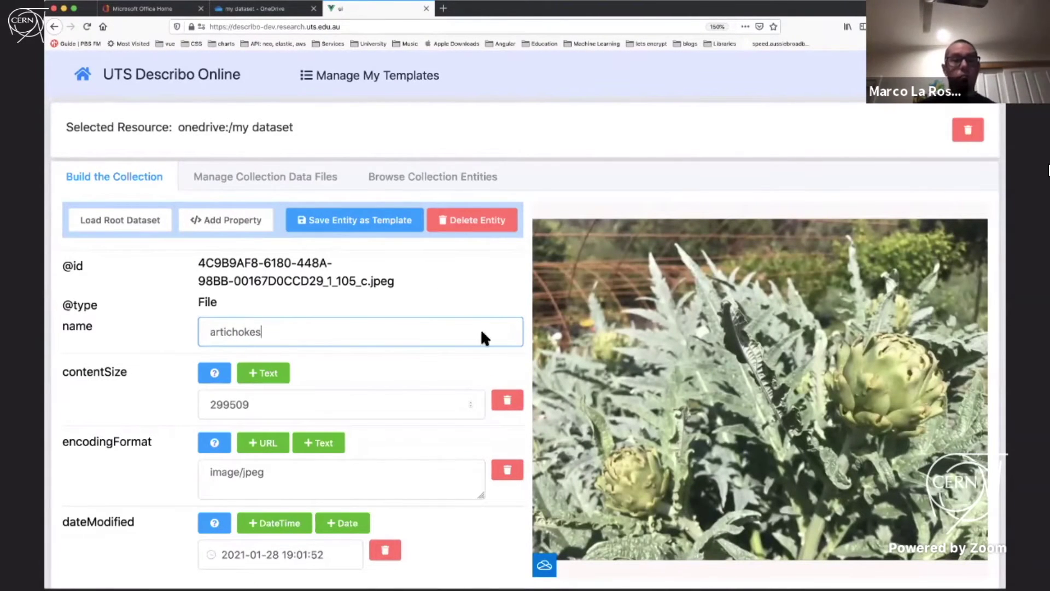
Add a keywords property to the artichokes photo with a new DefinedTerm named "plant" and return to the photo's File entity
click(237, 220)
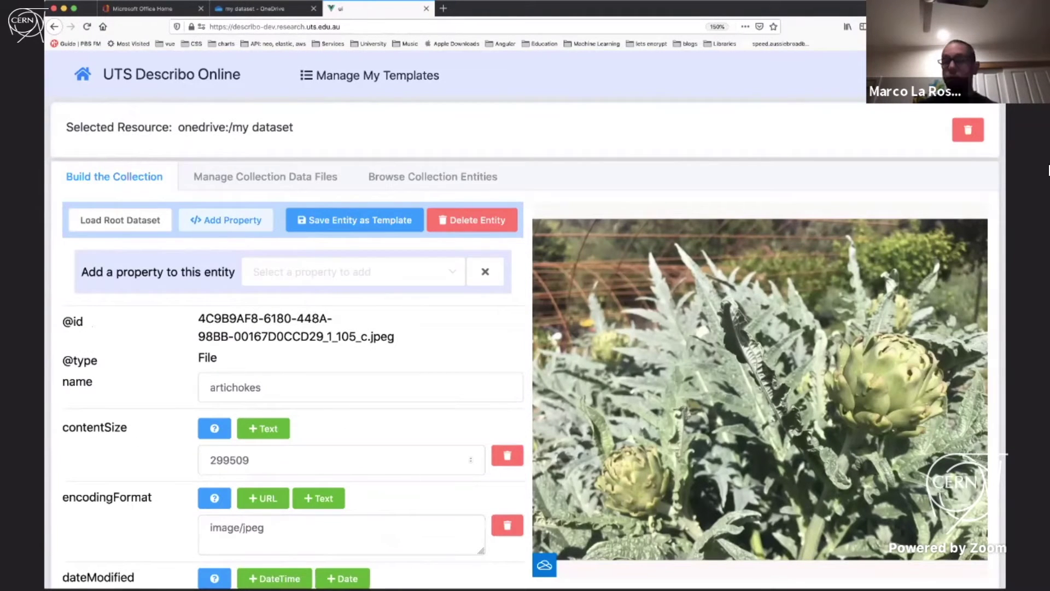
click(286, 281)
text(keywords)
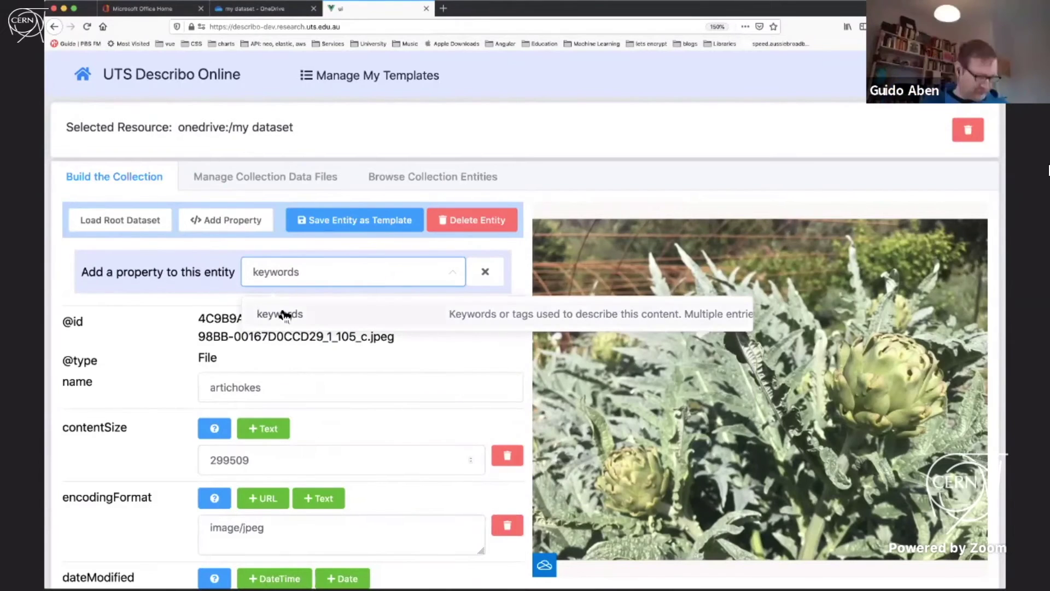
click(280, 314)
click(189, 335)
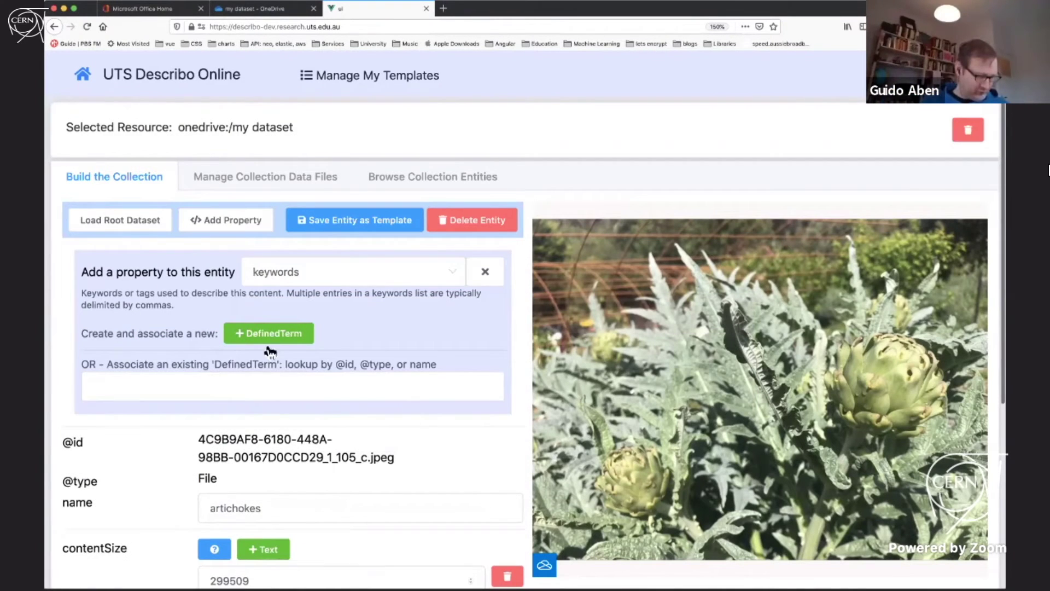
click(268, 333)
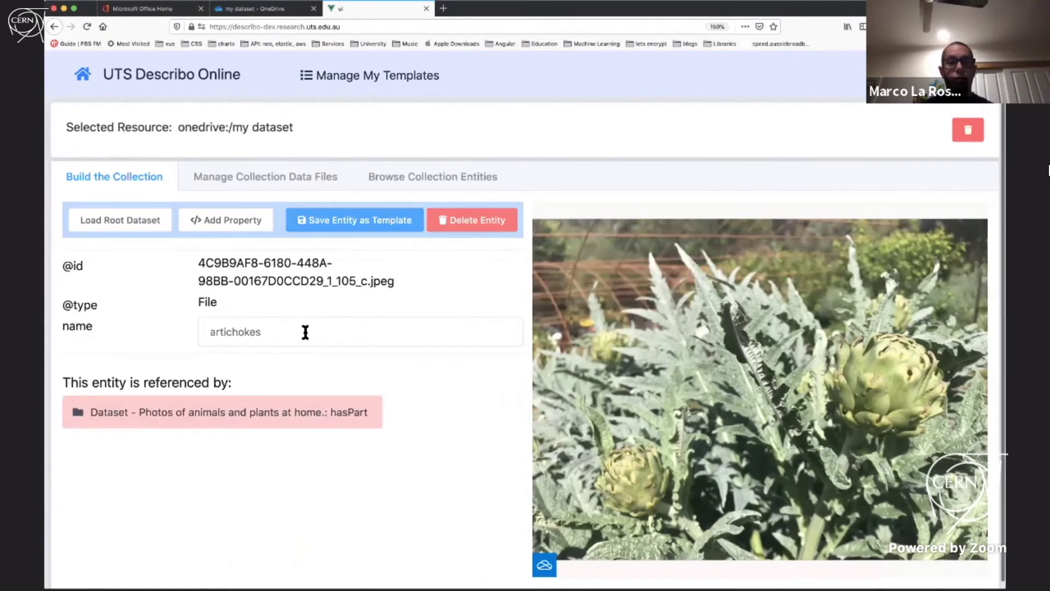
key(alt+BackSpace)
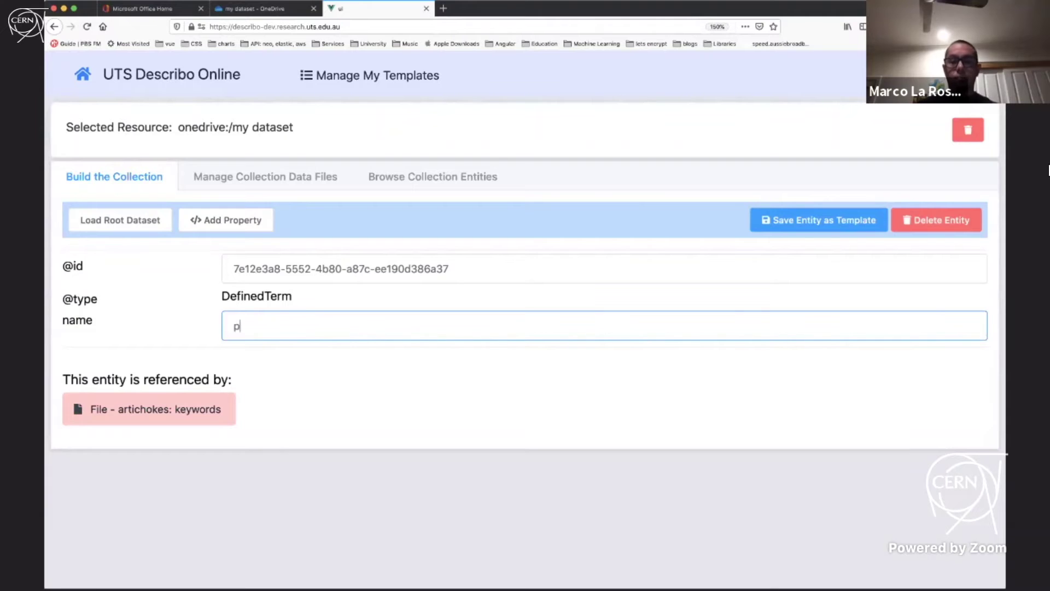
click(167, 417)
Associate the existing DefinedTerm "Lazy cats" with the artichokes photo as a second keyword
scroll(350, 435, down, 5)
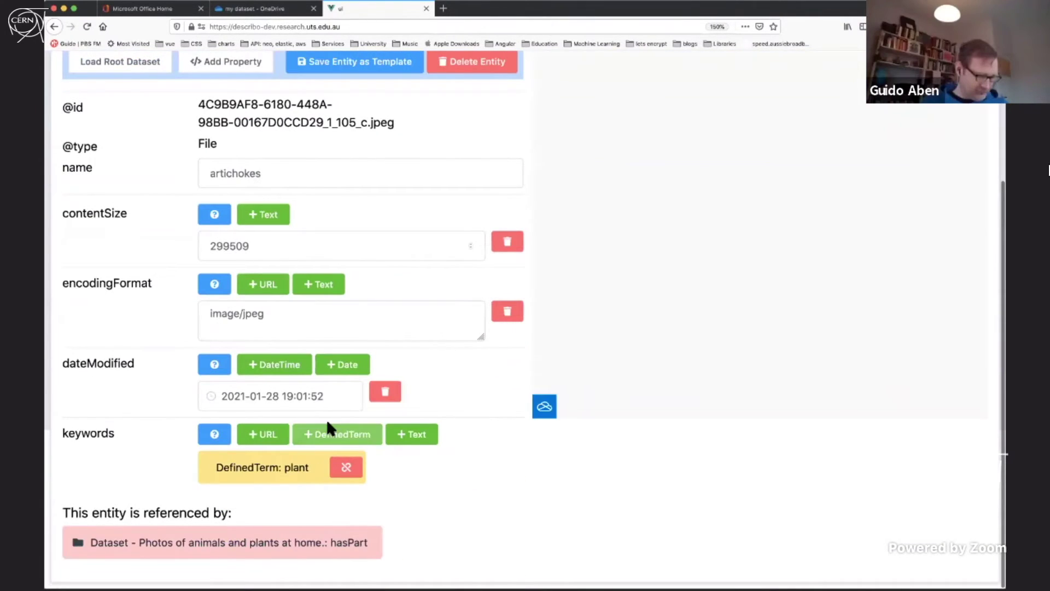
click(339, 438)
scroll(345, 432, down, 3)
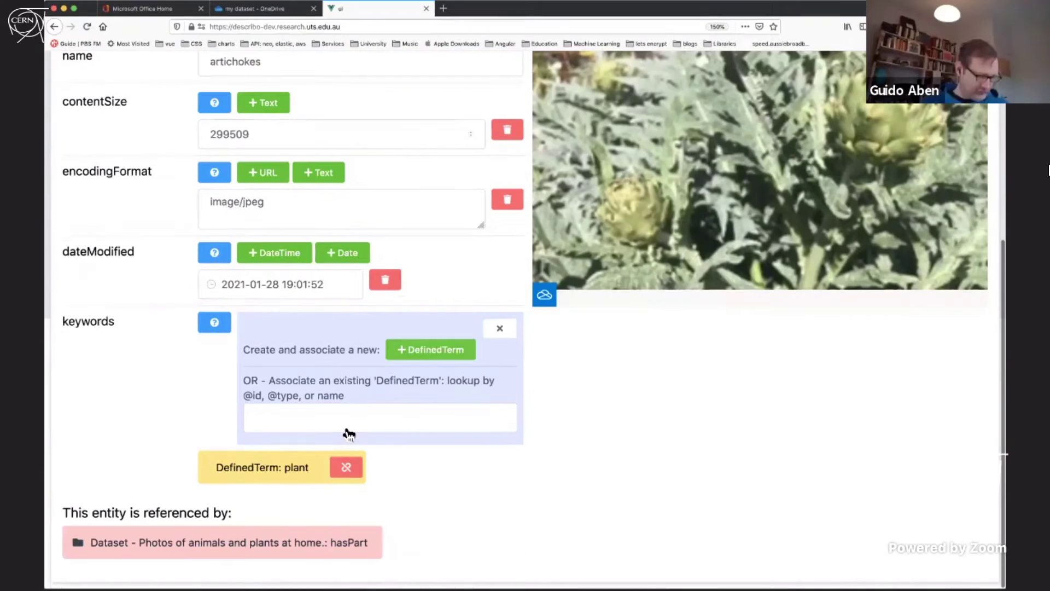
click(348, 430)
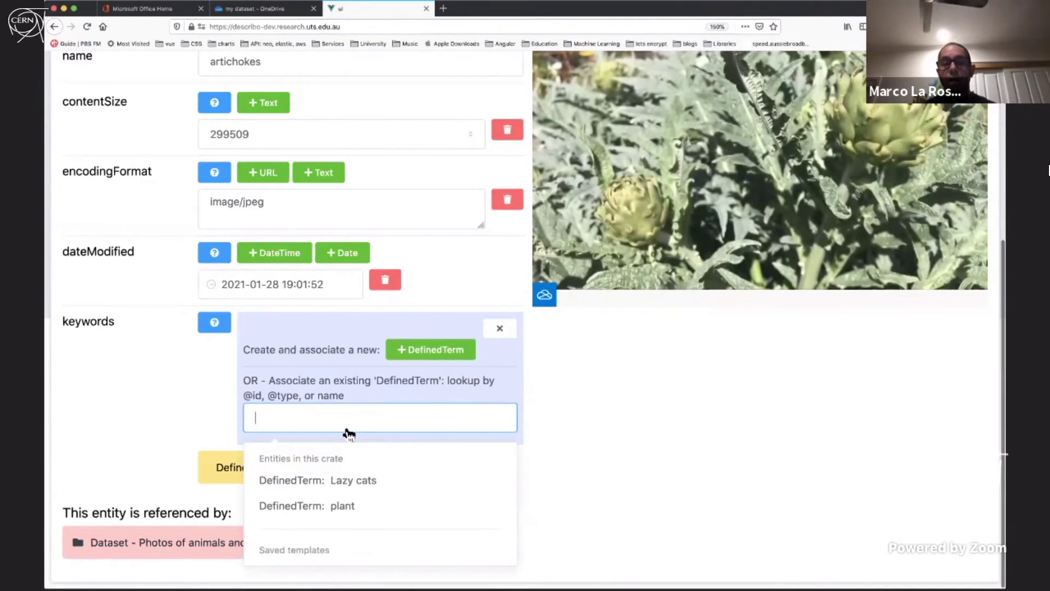
click(325, 503)
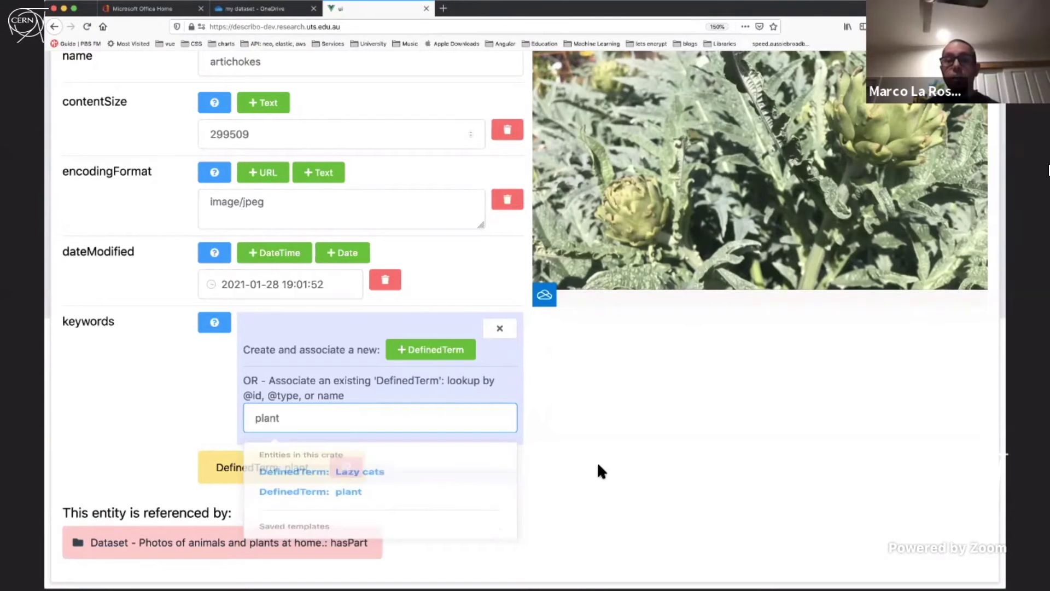
scroll(247, 454, down, 4)
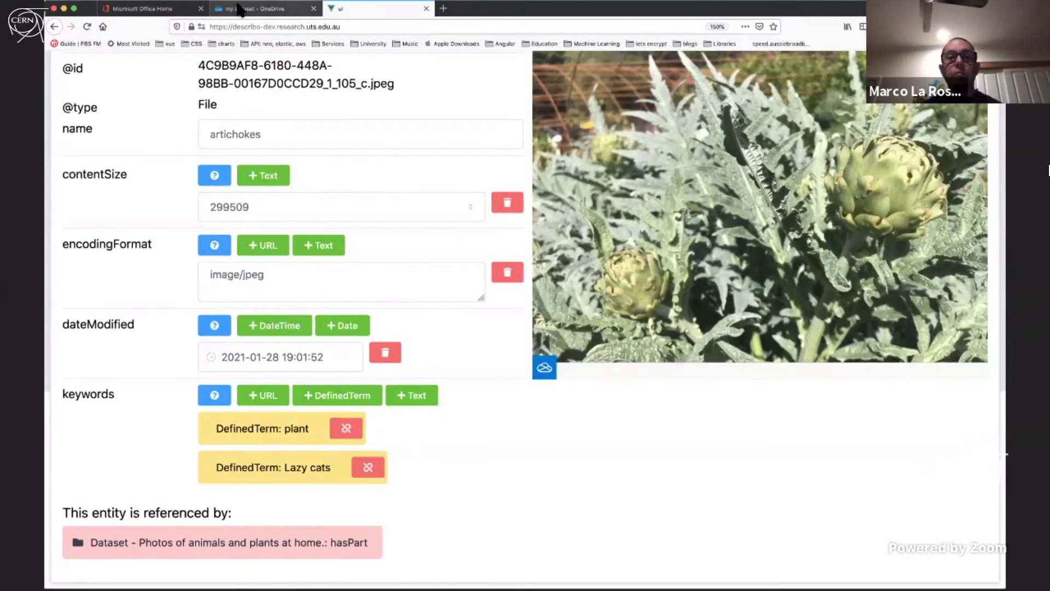
Switch to ro-crate-metadata.json in OneDrive and examine the root dataset's name, hasPart and author entries
click(255, 8)
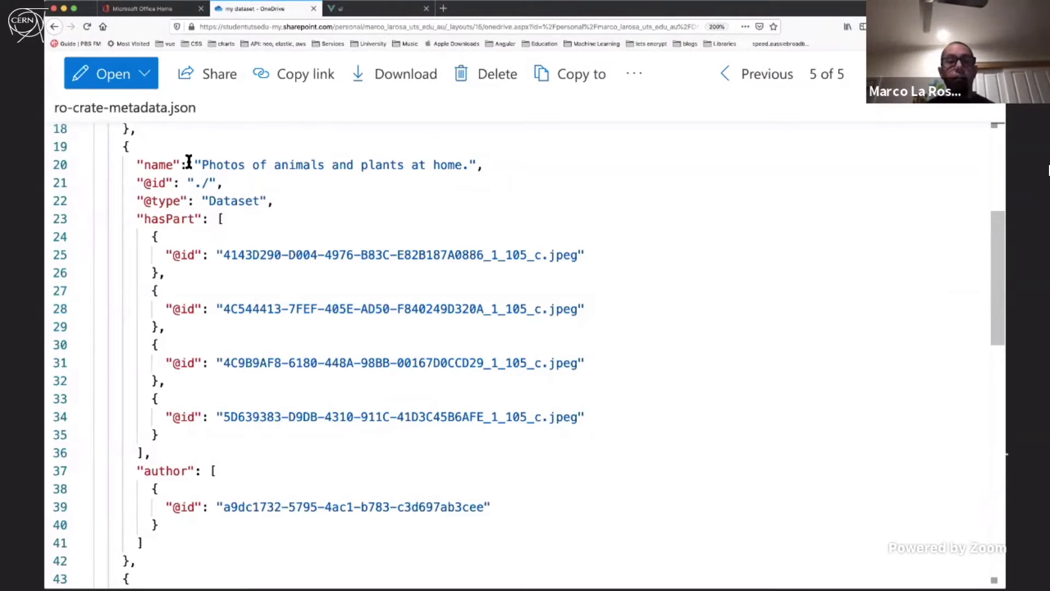
drag(188, 162, 310, 165)
drag(170, 223, 223, 457)
drag(152, 472, 173, 511)
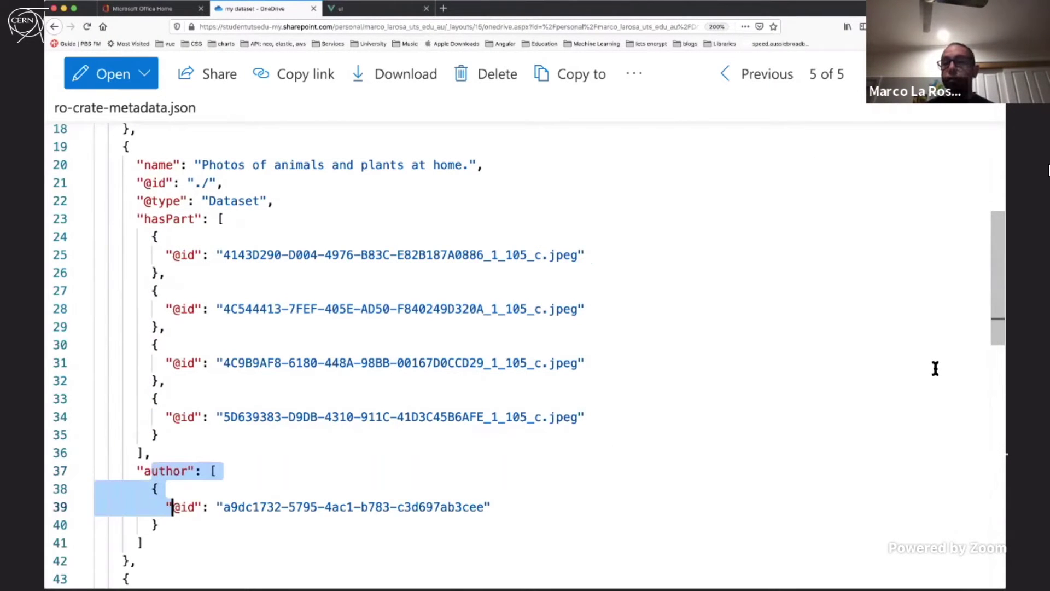
drag(997, 304, 998, 403)
click(197, 183)
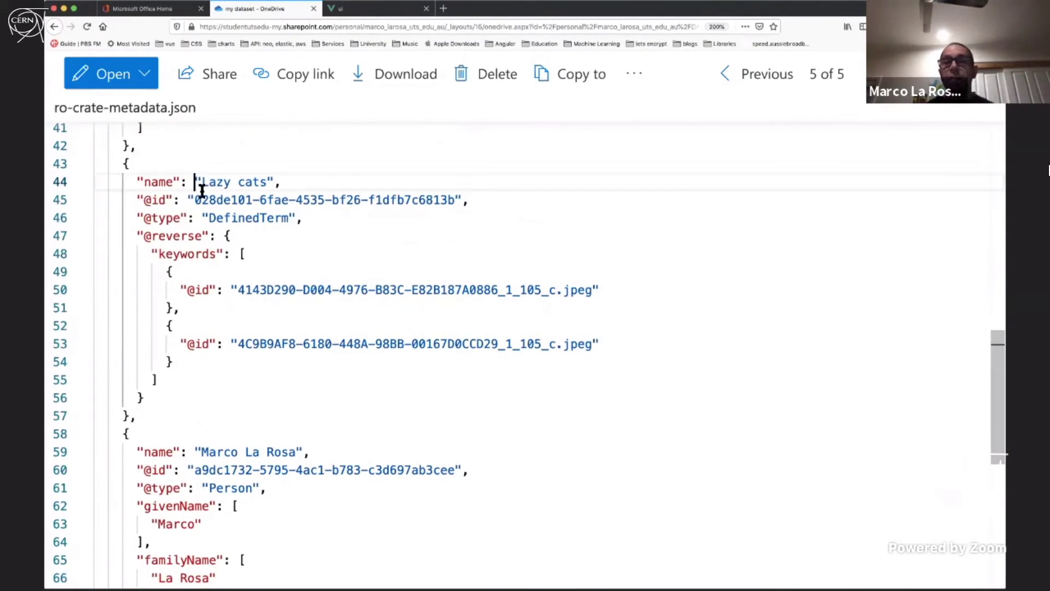
drag(202, 191, 249, 248)
drag(152, 255, 175, 362)
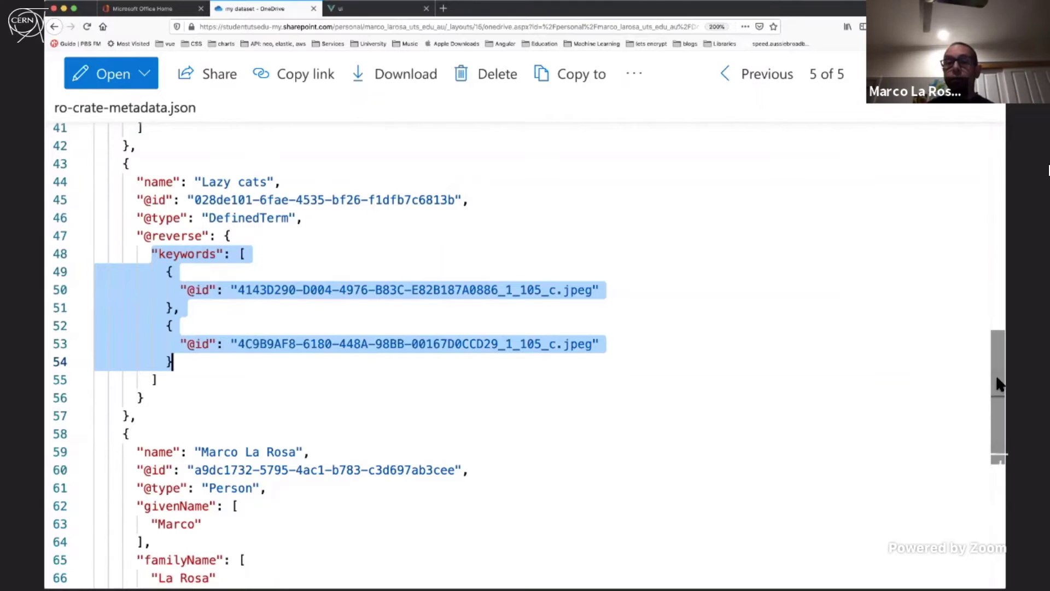
drag(994, 384, 997, 421)
drag(143, 299, 215, 527)
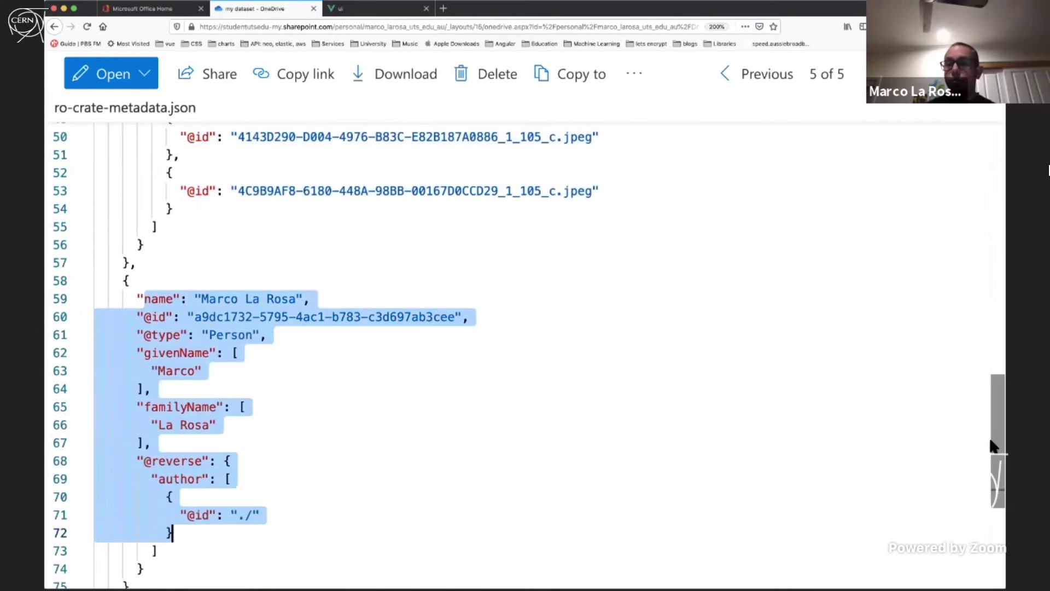
scroll(1003, 564, down, 5)
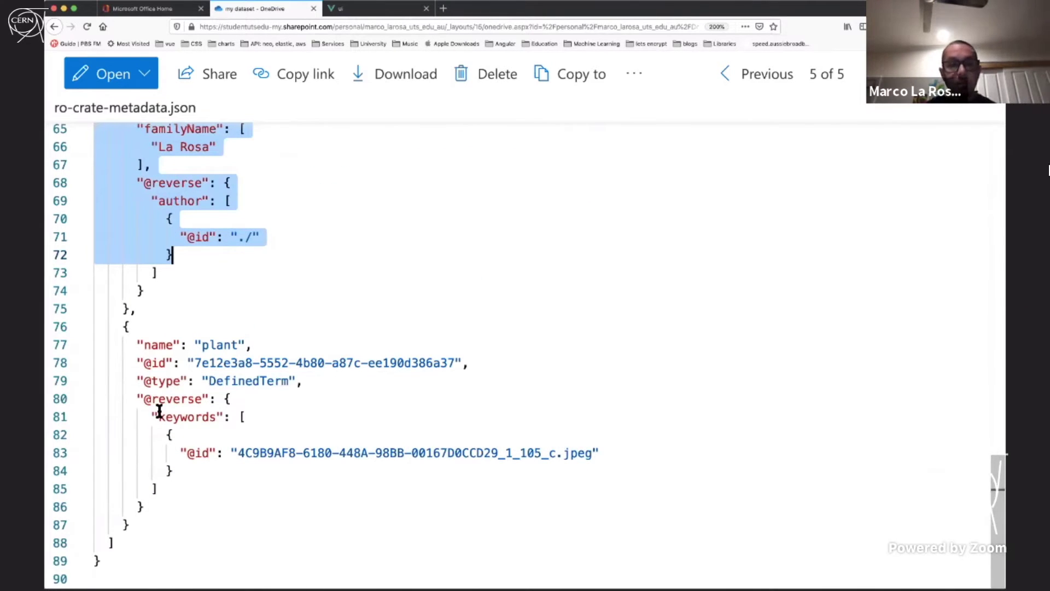
drag(131, 356, 180, 472)
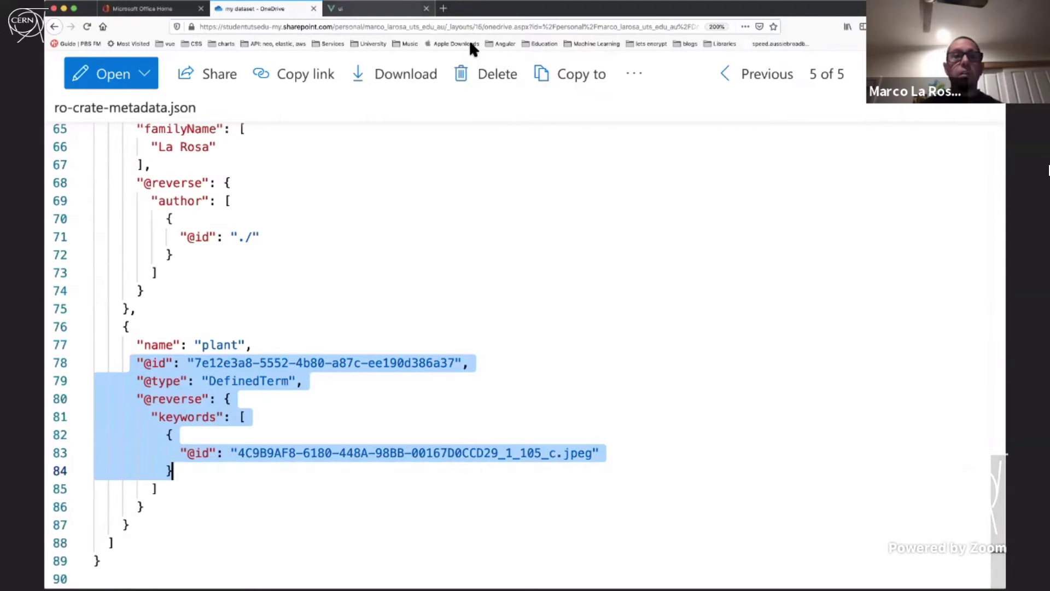
Back in Describo Online, load the root dataset and save the crate as a template named "my experiment template"
click(342, 9)
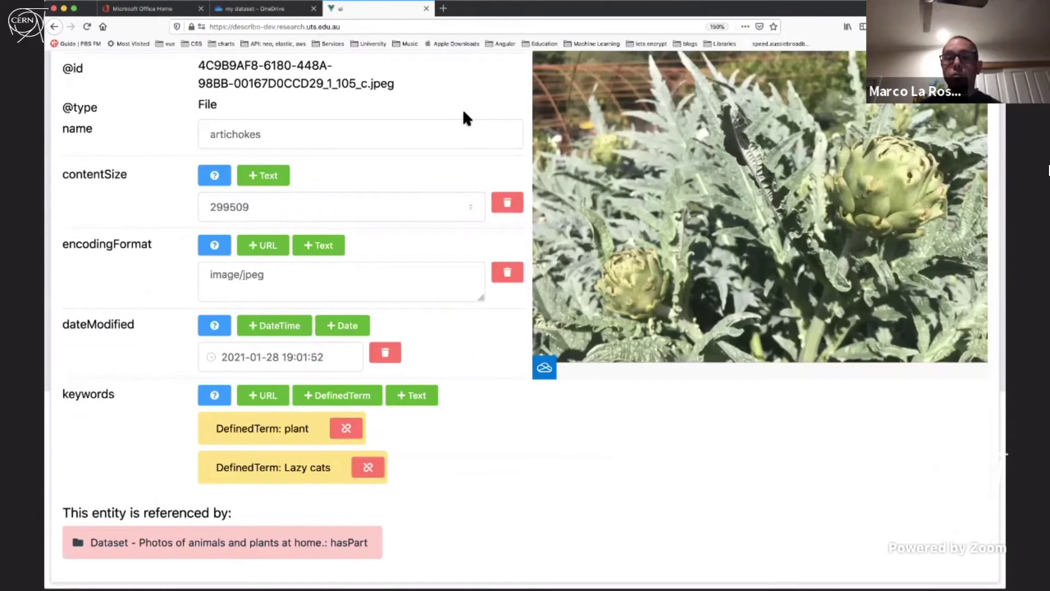
scroll(494, 195, up, 1)
scroll(493, 196, up, 3)
click(121, 218)
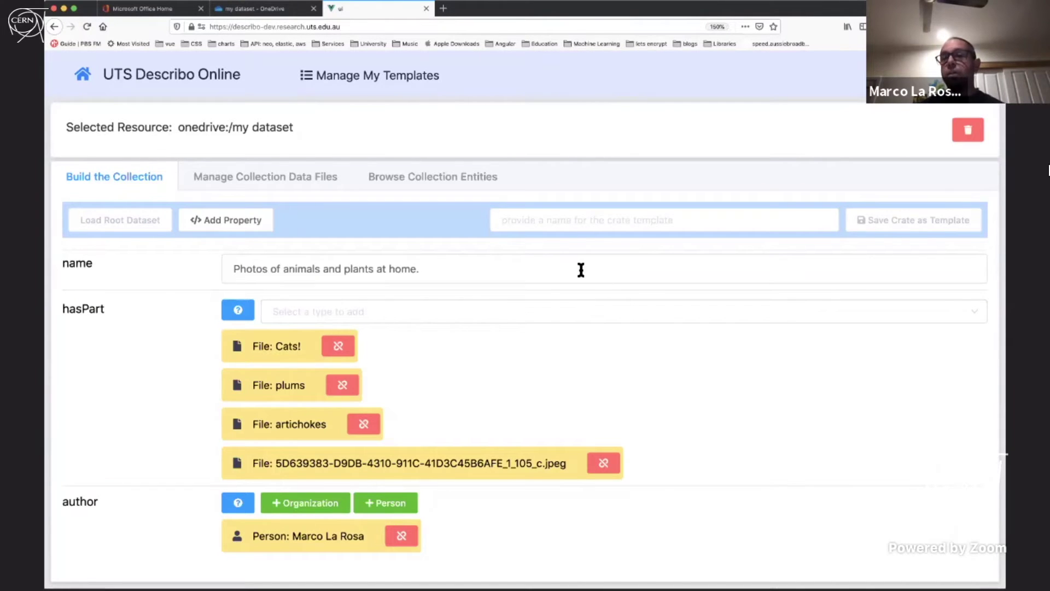
click(587, 220)
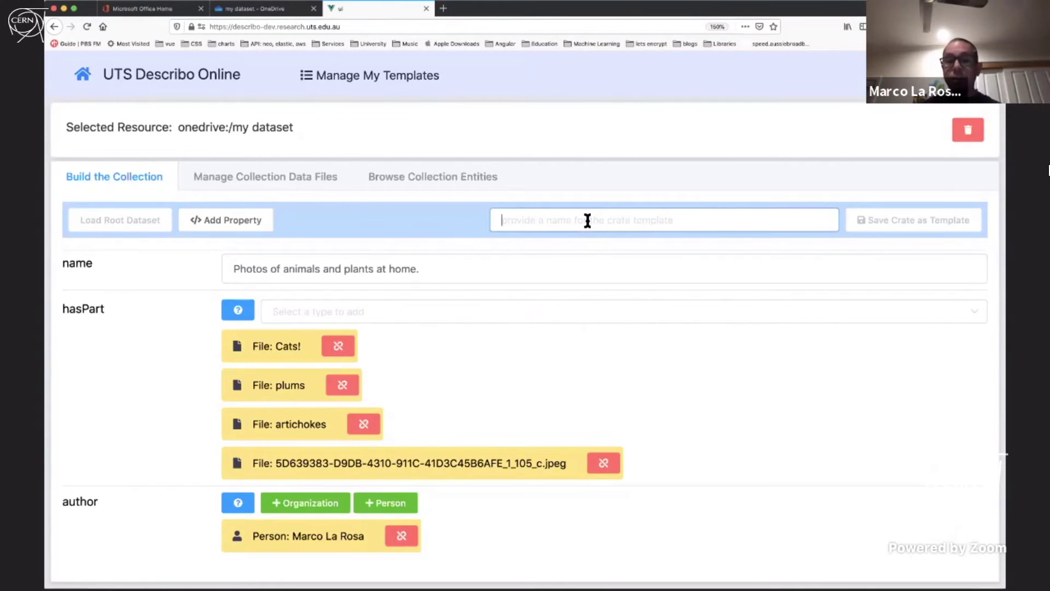
text(my )
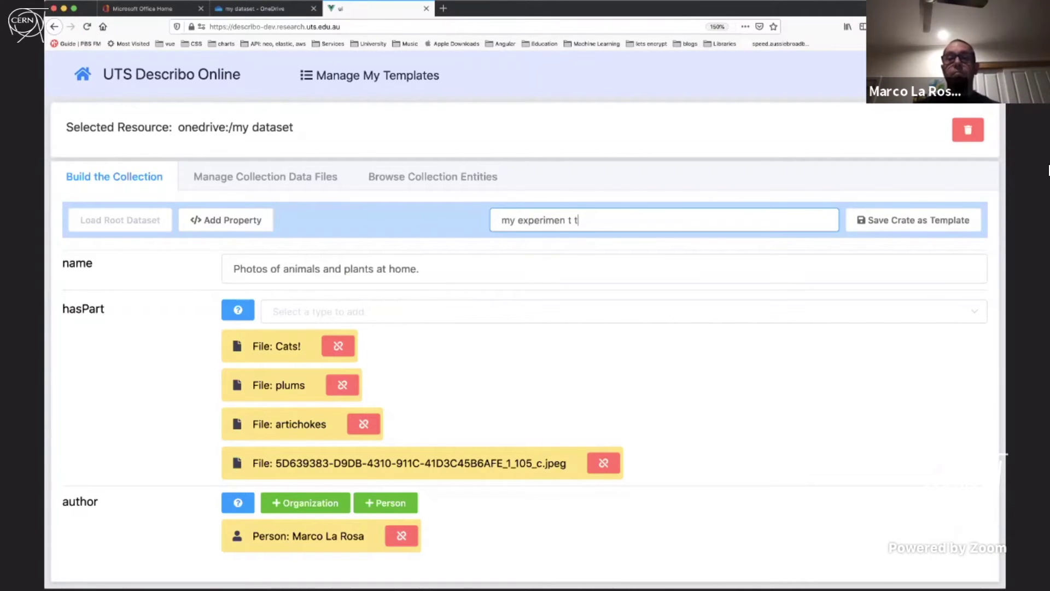
text(experiment template)
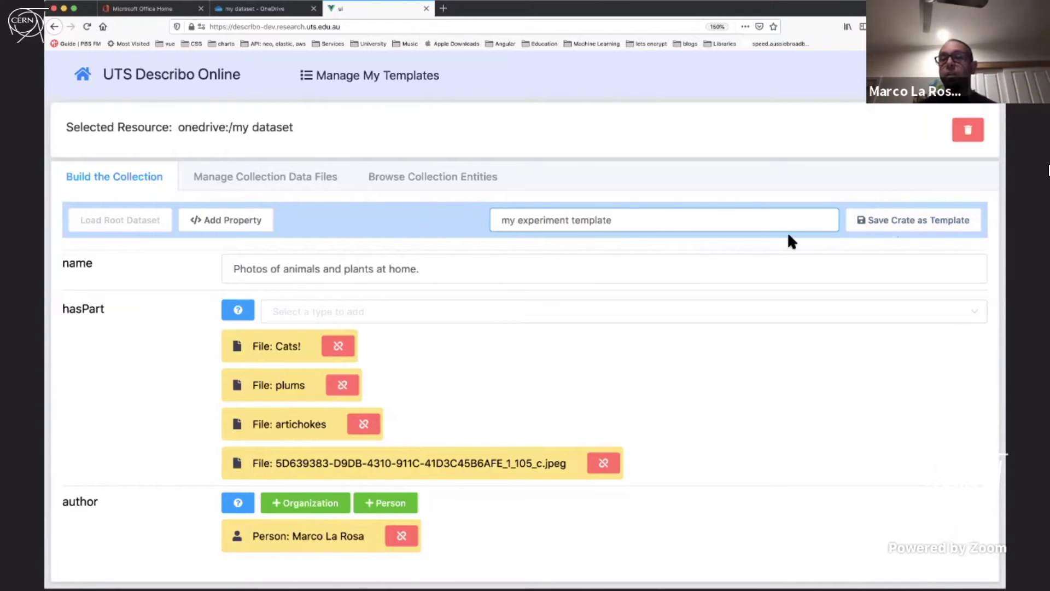
click(901, 219)
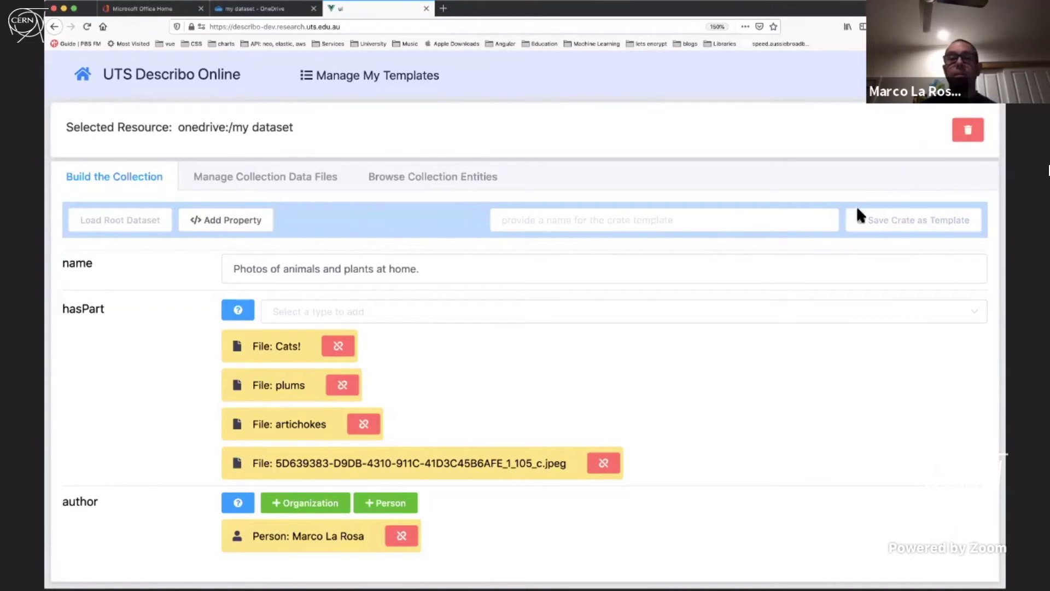
Open the list of saved templates and examine the entity data stored in "my experiment template"
click(334, 78)
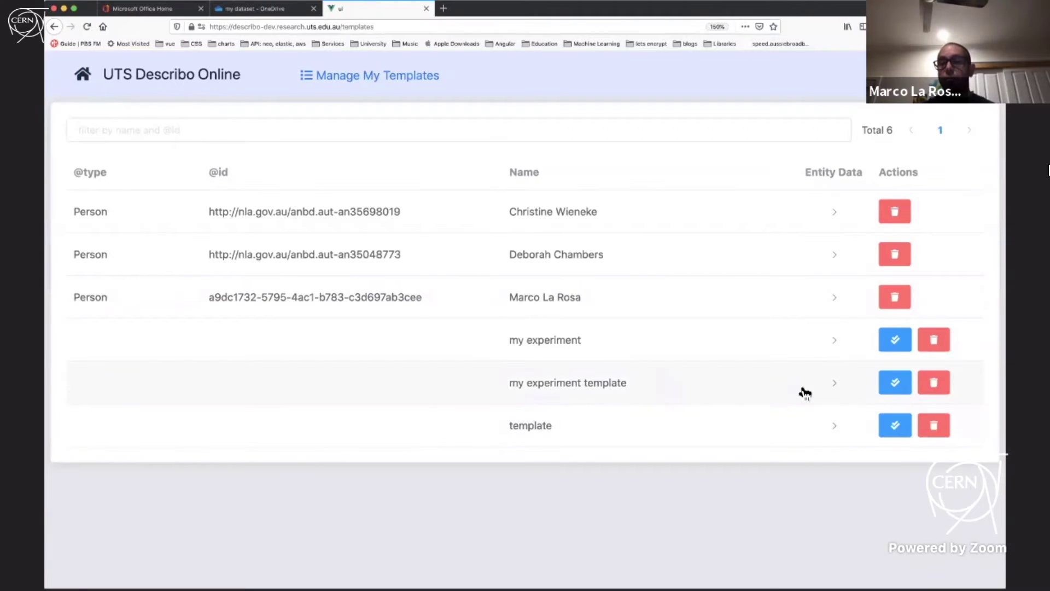
click(834, 383)
scroll(658, 417, down, 20)
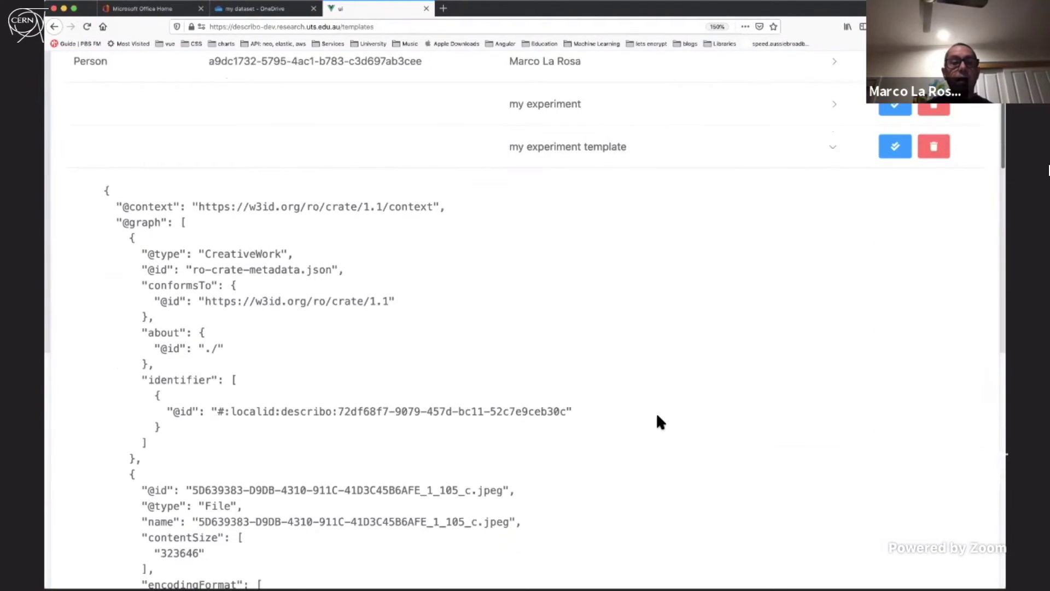
scroll(657, 417, down, 15)
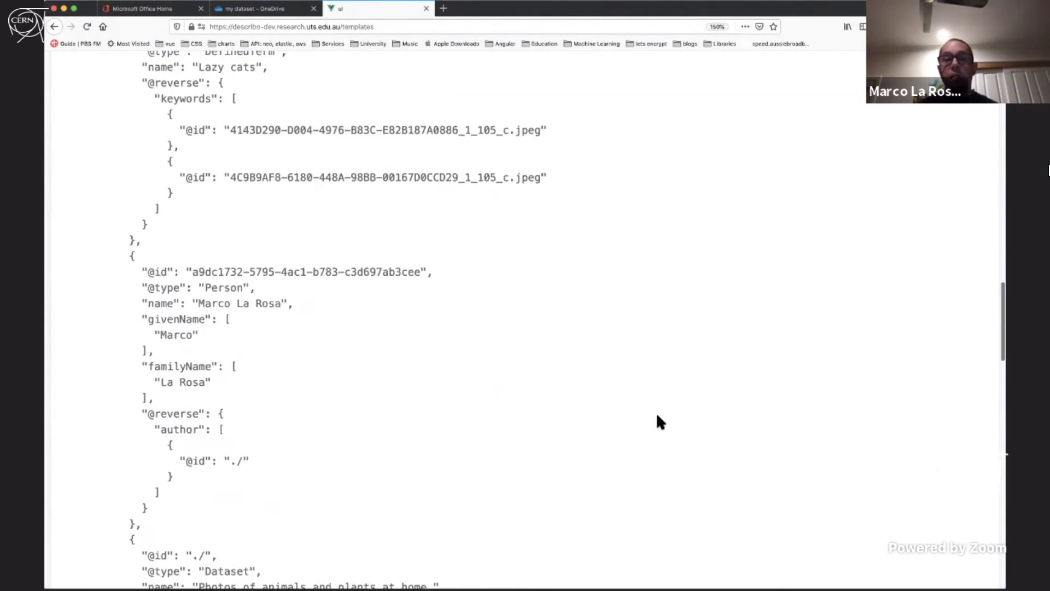
scroll(657, 417, up, 5)
scroll(657, 416, up, 20)
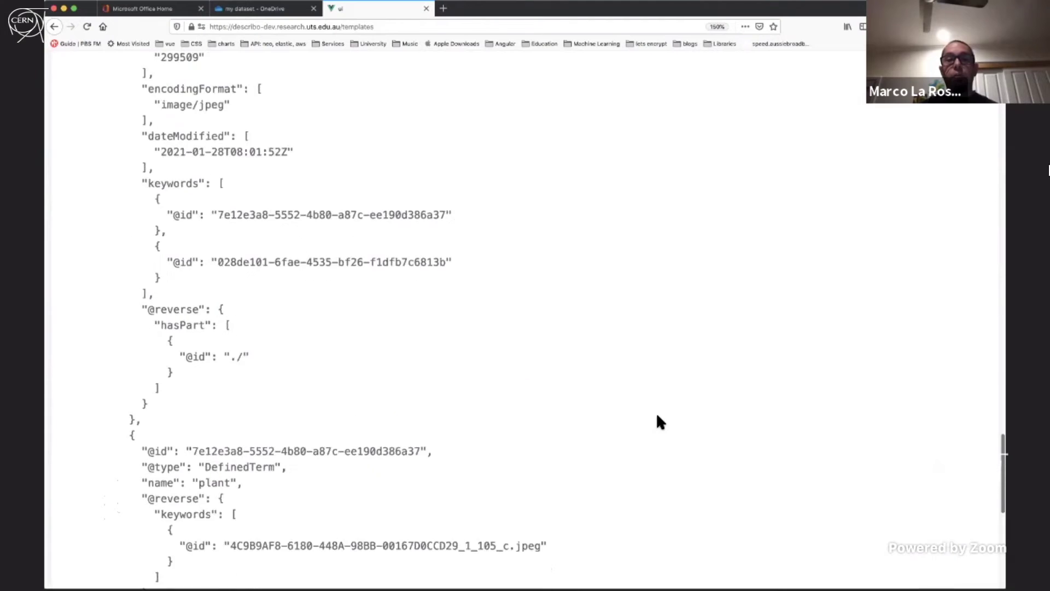
Return to the collection builder and unlink all four hasPart files and the author Person from the root dataset
scroll(655, 412, up, 10)
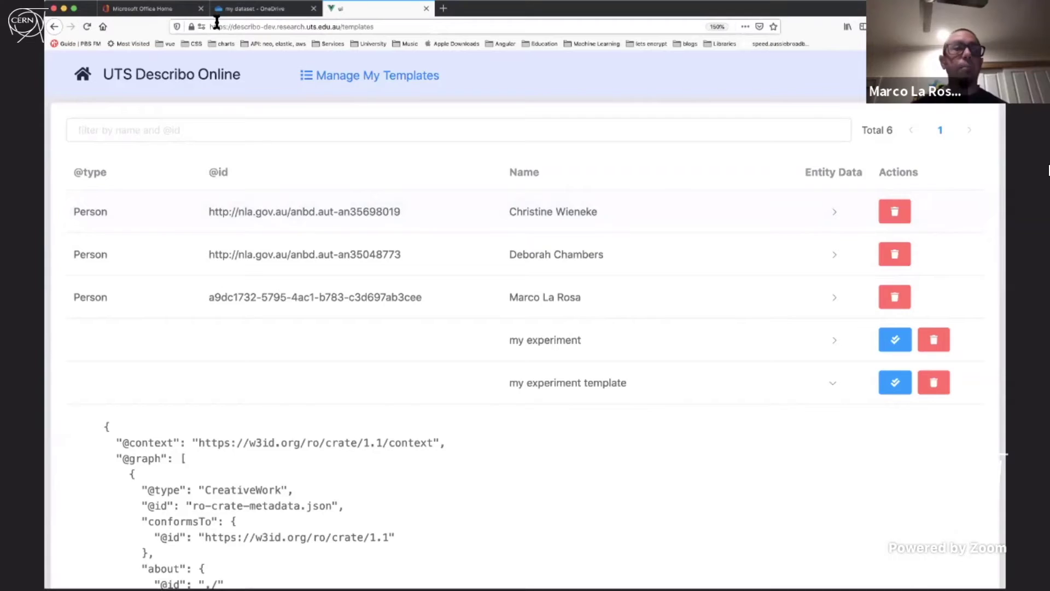
click(257, 9)
key(ctrl+Tab)
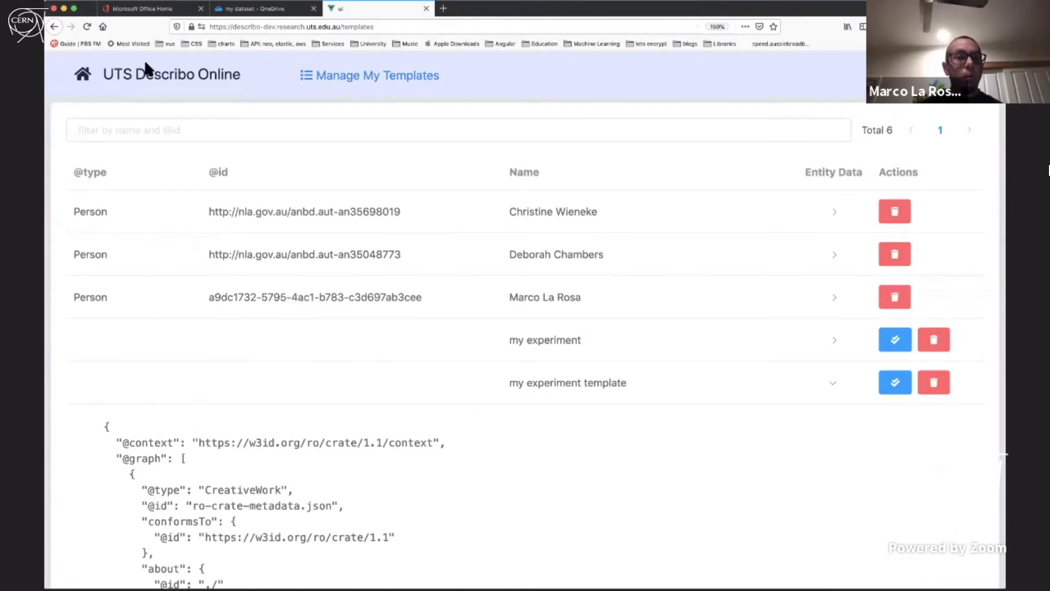
click(83, 74)
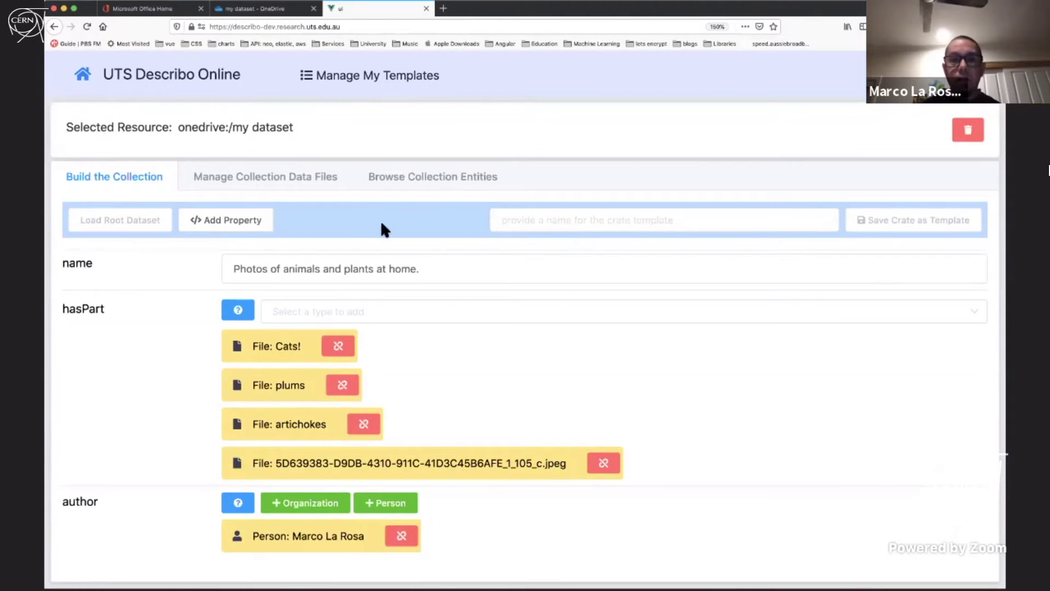
click(343, 347)
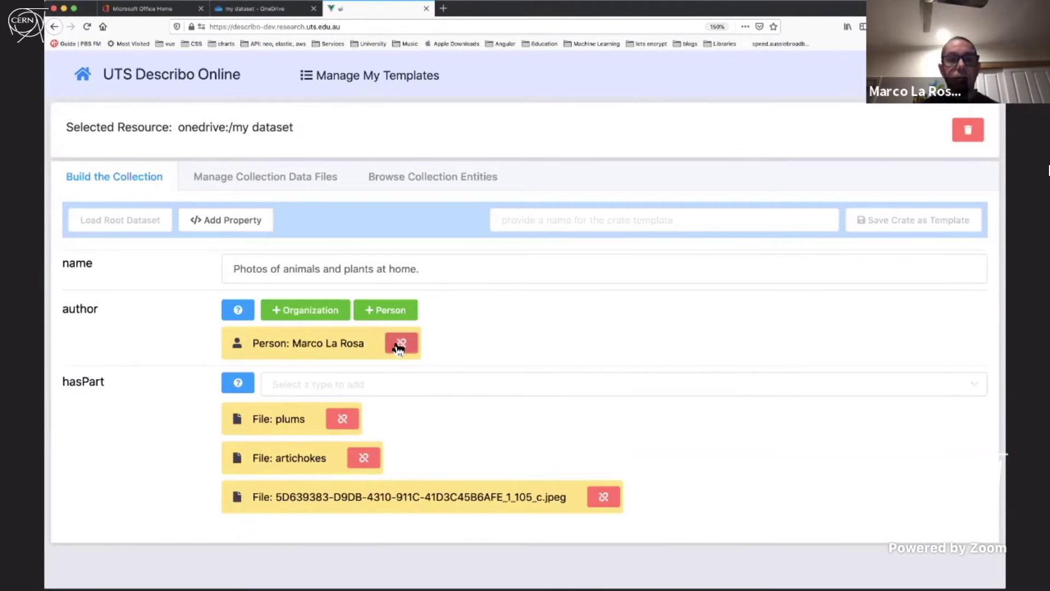
click(397, 348)
click(351, 350)
click(368, 346)
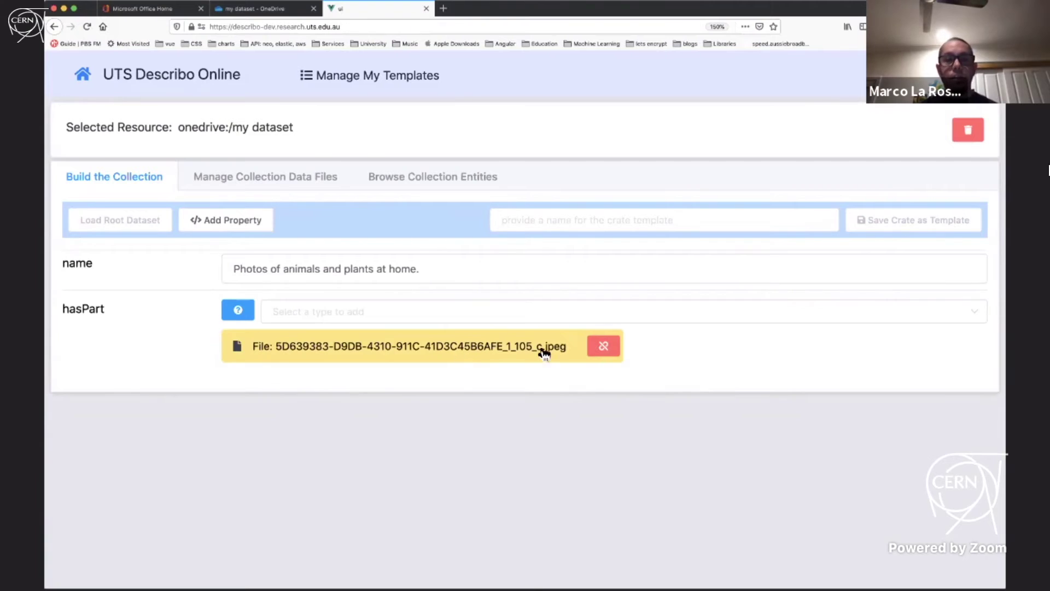
click(604, 345)
Delete all DefinedTerm, File and Person entities from the collection, keeping only the root dataset, and return to the collection builder
click(485, 176)
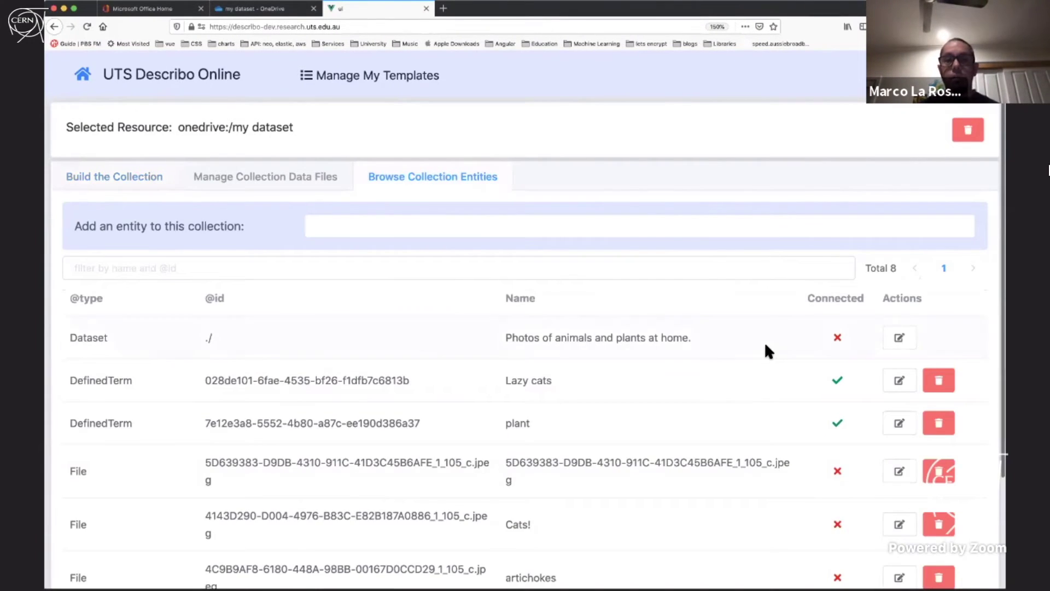
scroll(764, 341, down, 4)
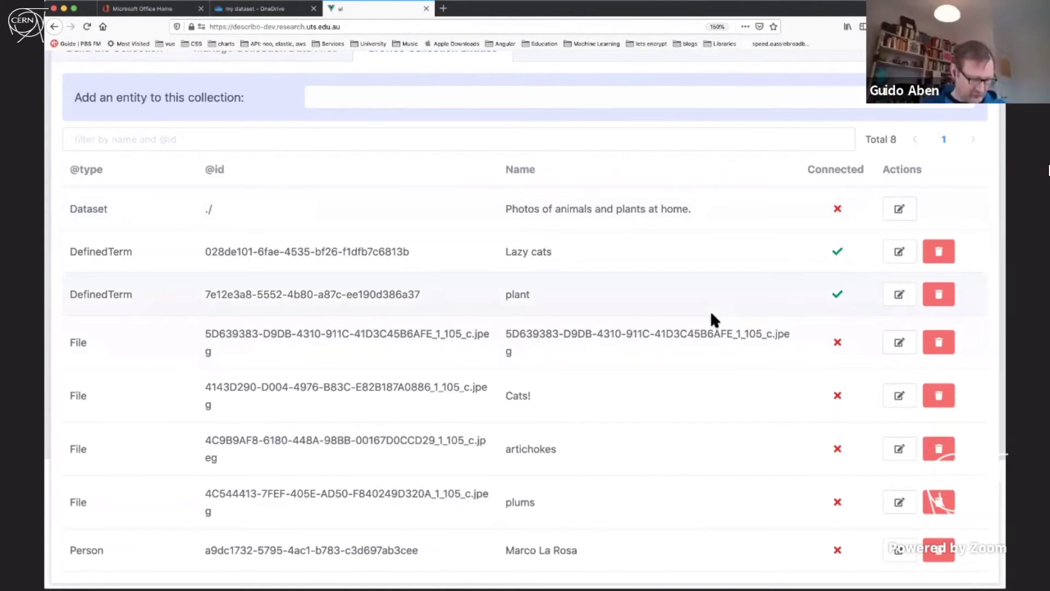
click(944, 258)
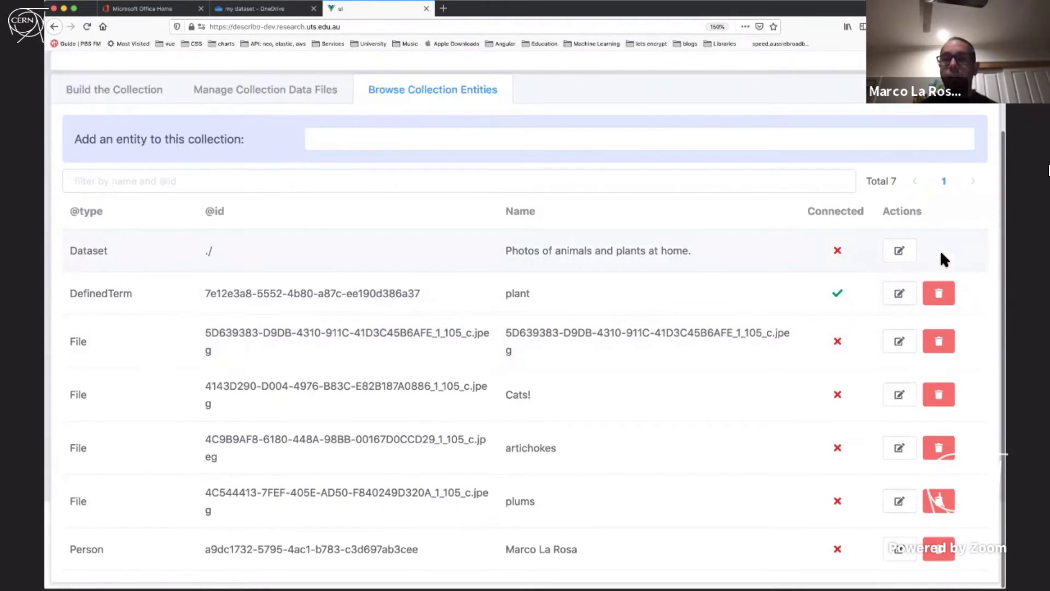
click(940, 293)
click(940, 338)
click(940, 384)
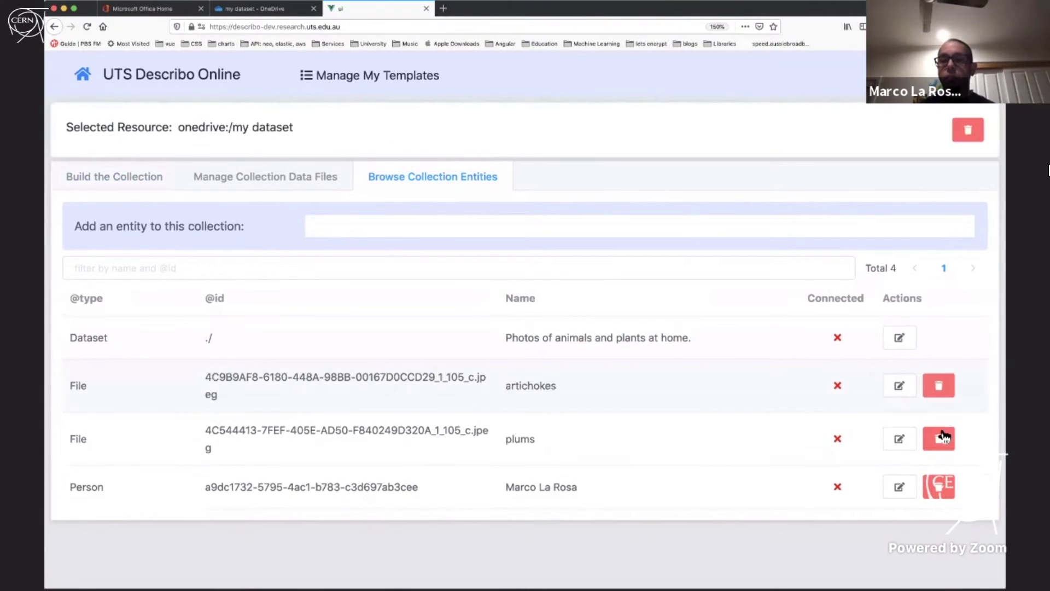
click(941, 434)
click(943, 389)
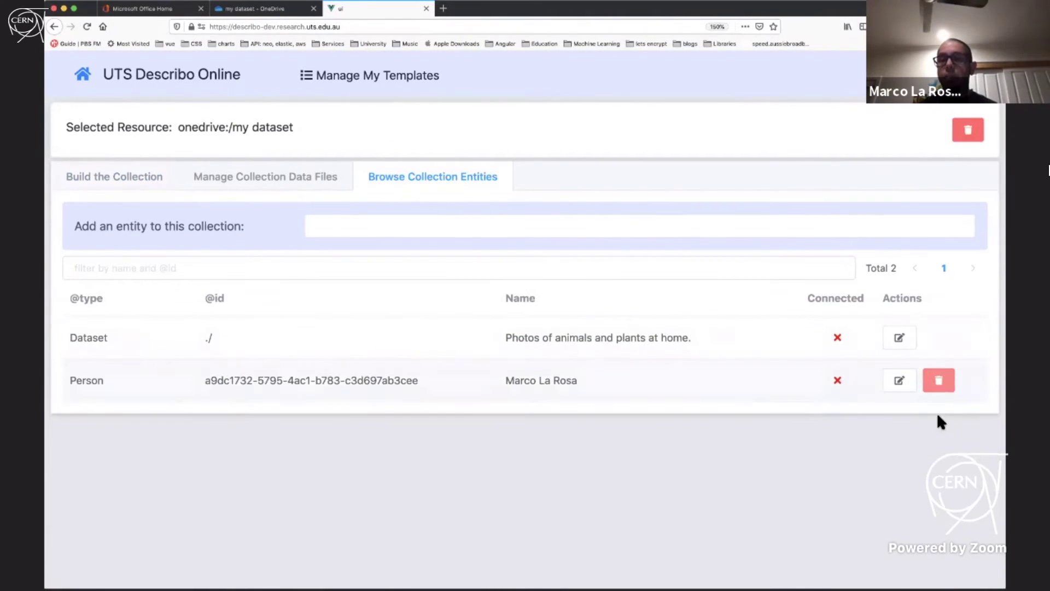
click(938, 379)
click(160, 186)
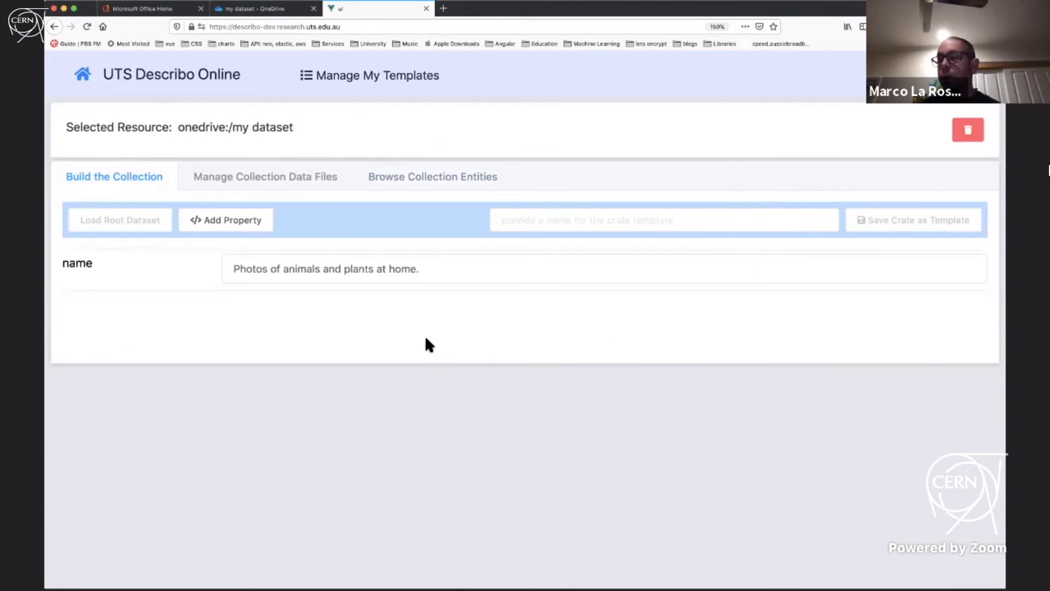
Apply the saved "my experiment template" to the current collection and reopen the collection builder
click(307, 81)
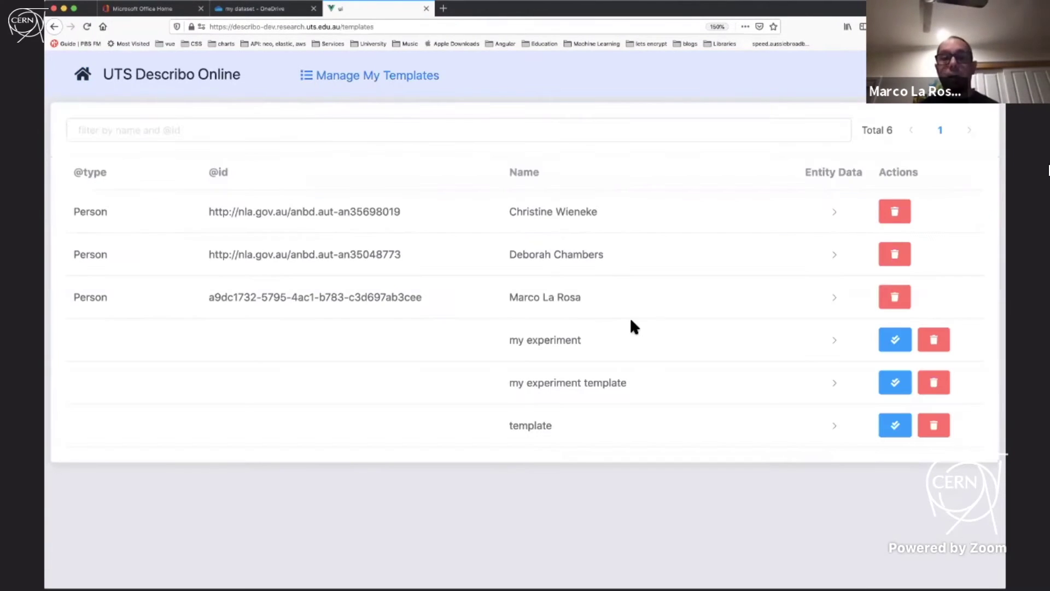
click(892, 382)
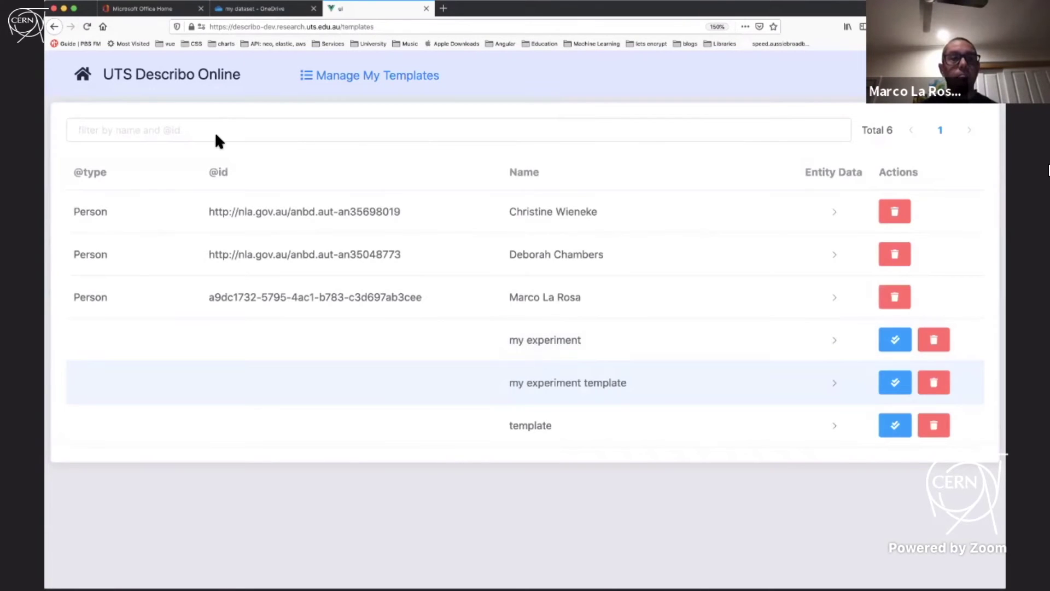
click(83, 79)
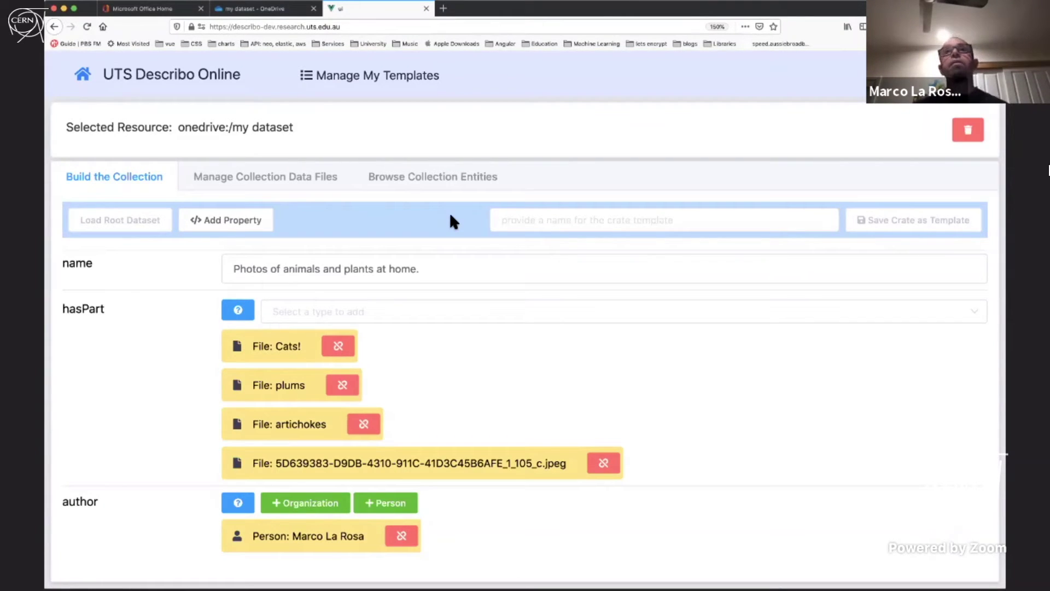
Reopen ro-crate-metadata.json in OneDrive, examine its file, Lazy cats and author Person entries, and return to Describo Online
click(276, 9)
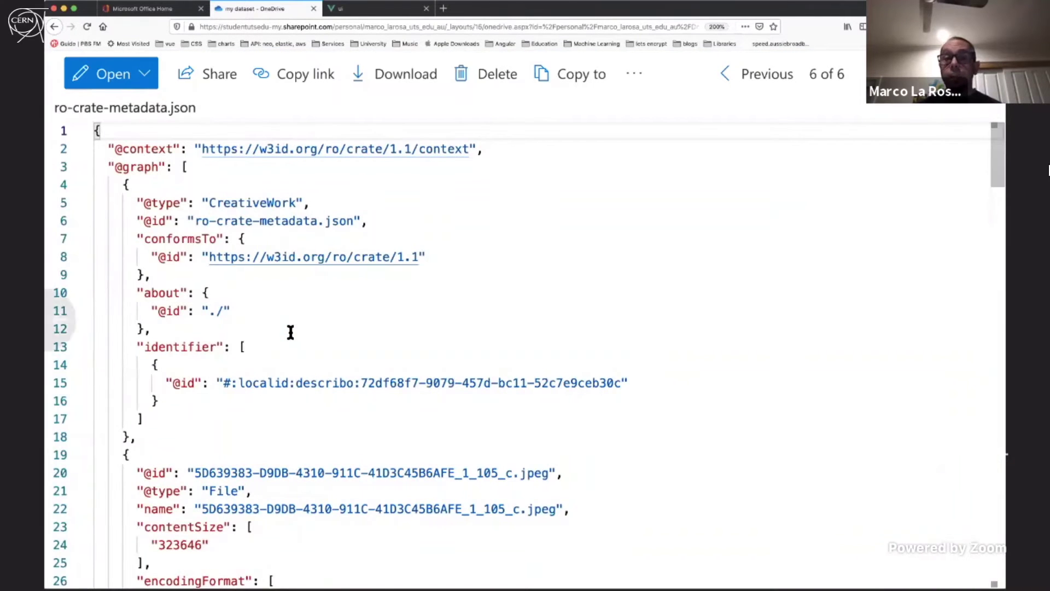
key(Escape)
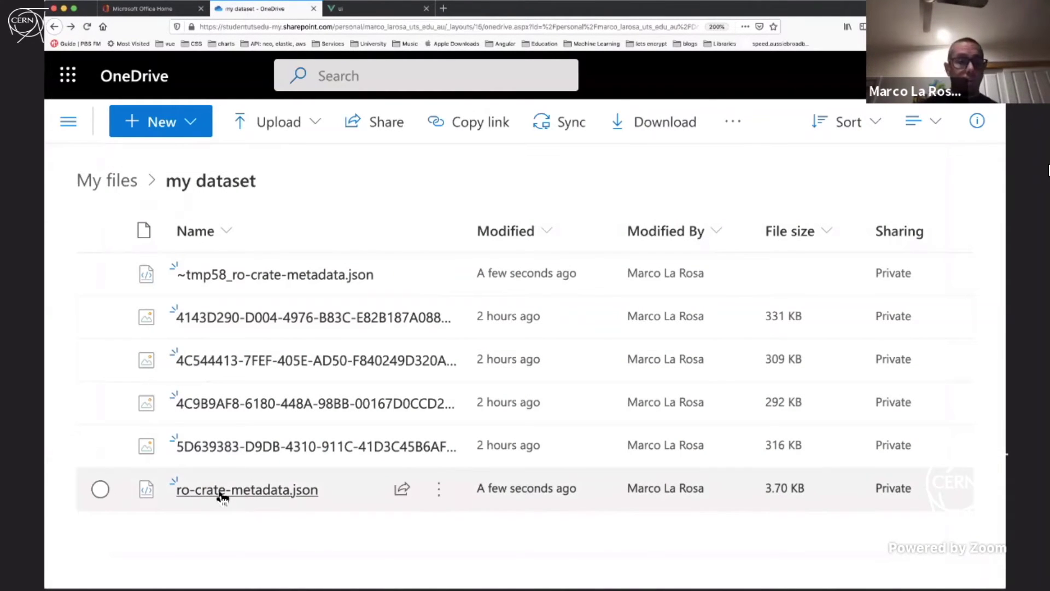
click(217, 489)
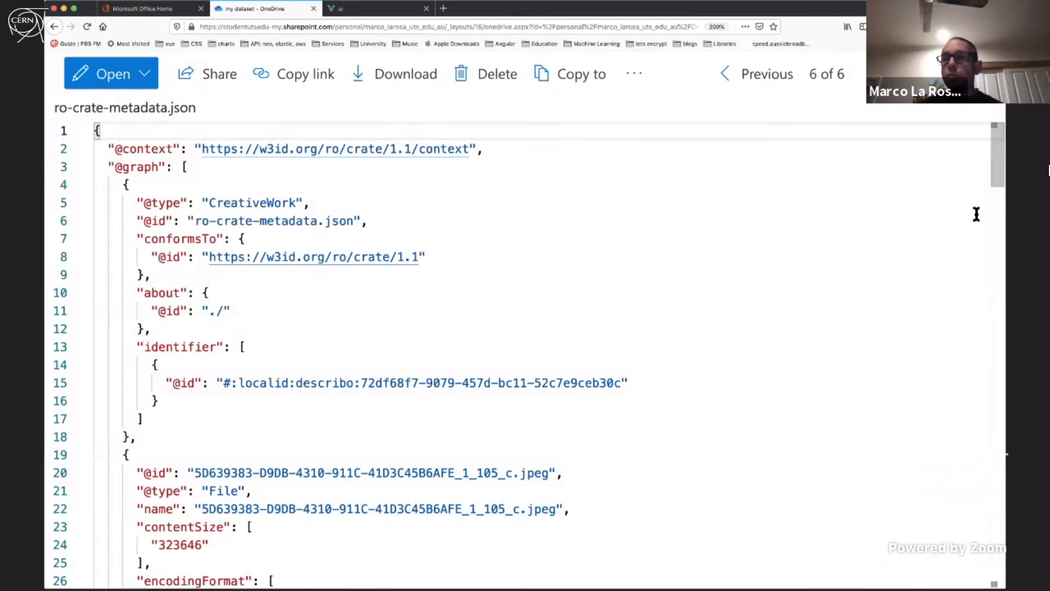
drag(995, 183, 996, 355)
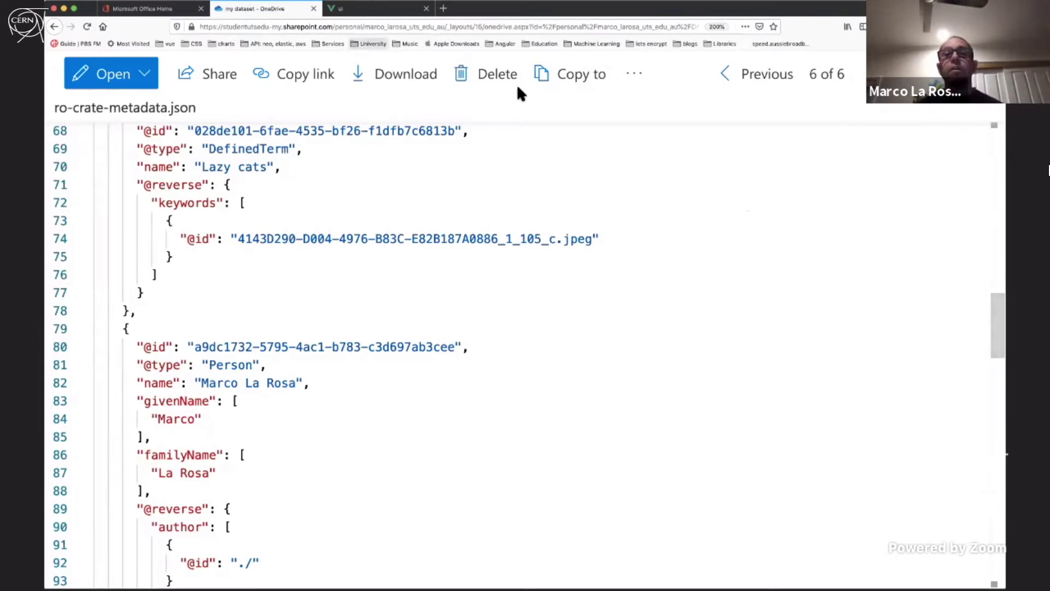
click(350, 9)
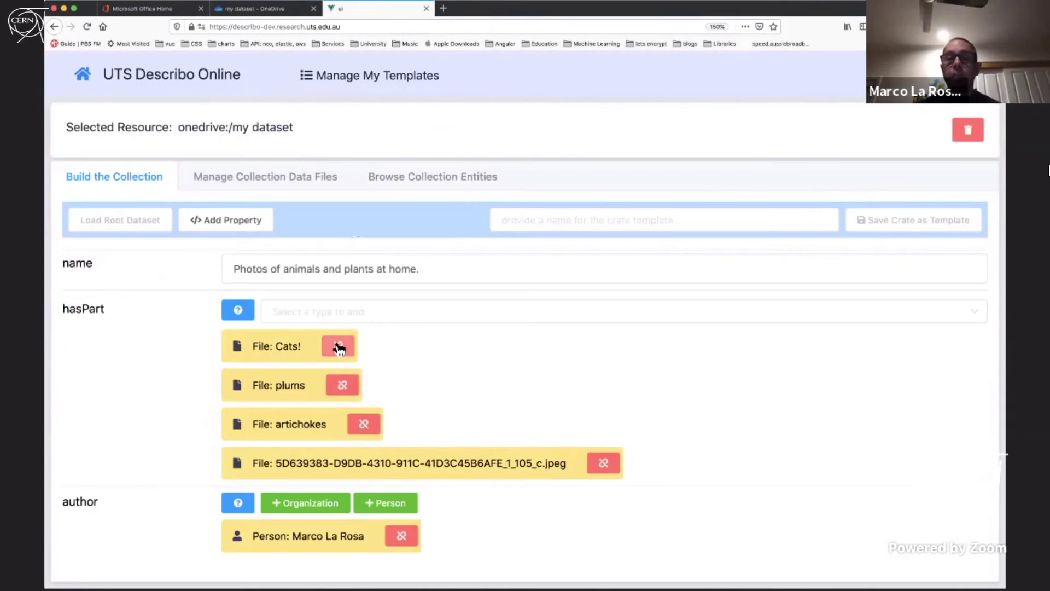